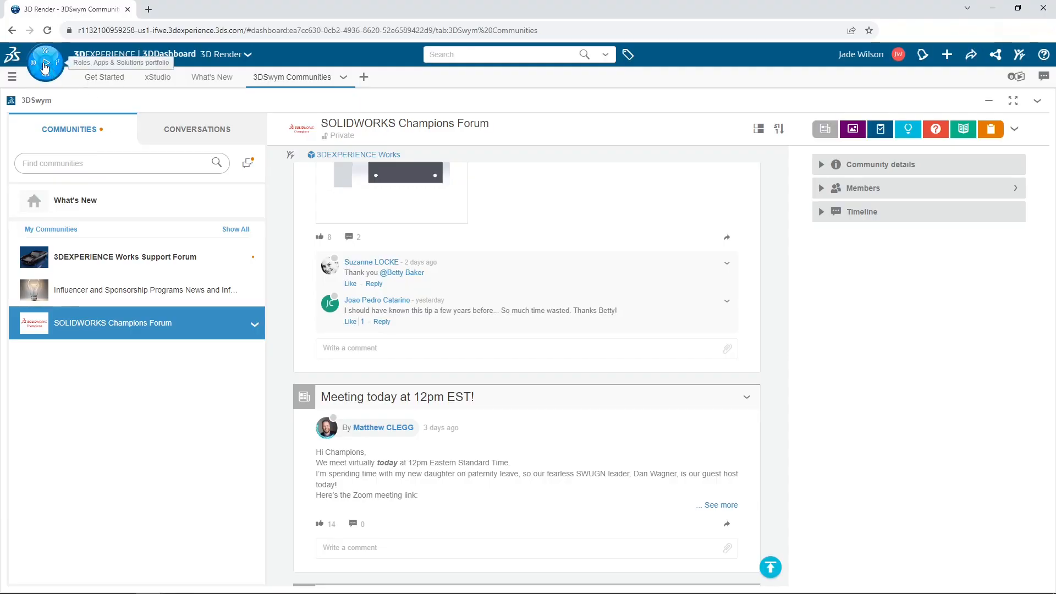
- Launch xShape from the 3D Sculptor role, close the roles list and open the Halloween Plushie component
{"action": "left_click", "coordinate": [45, 66]}
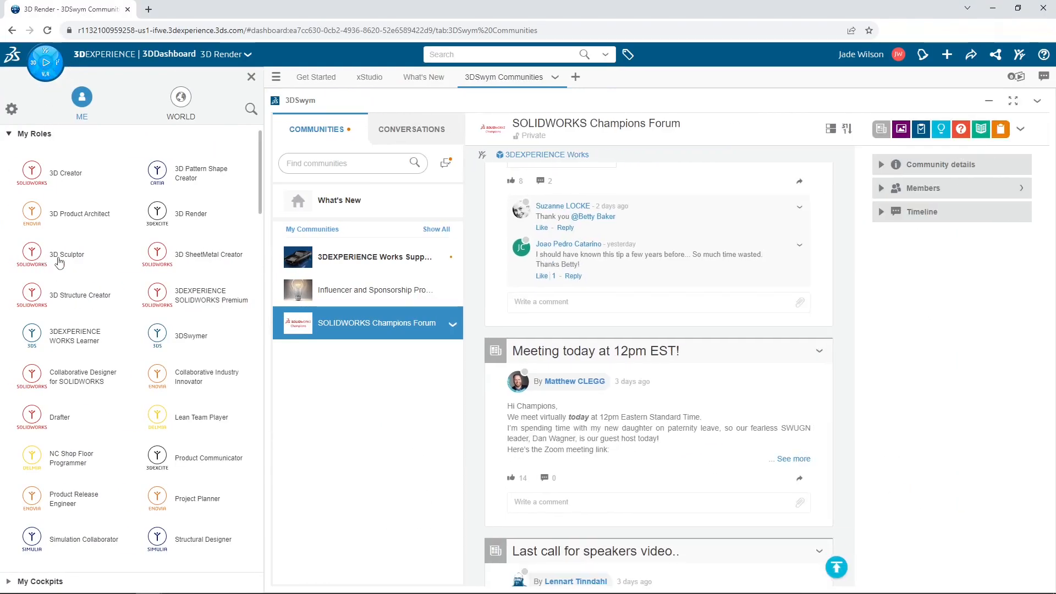
{"action": "left_click", "coordinate": [59, 256]}
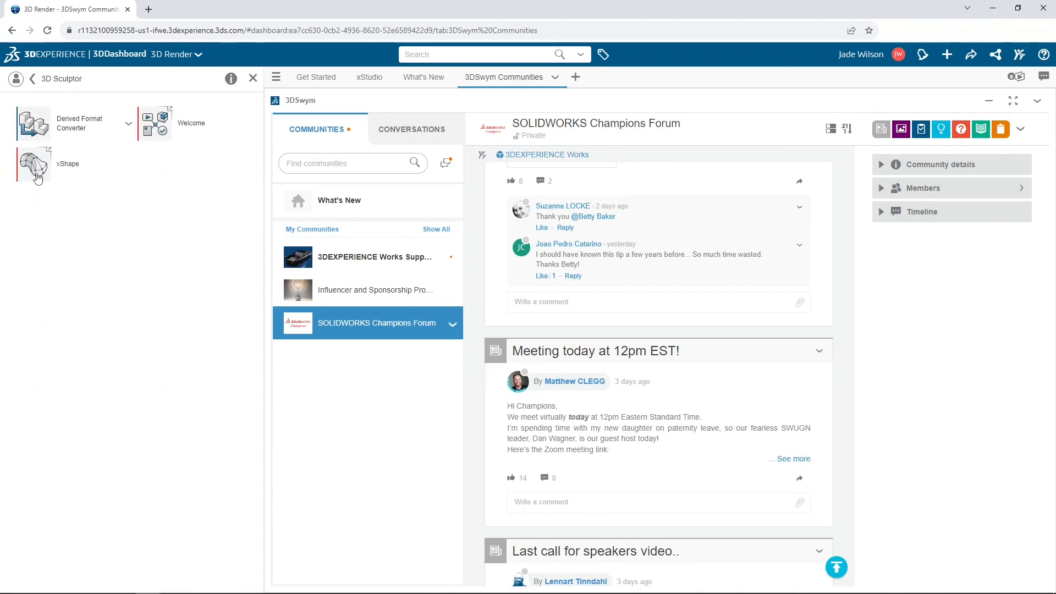
{"action": "left_click", "coordinate": [39, 179]}
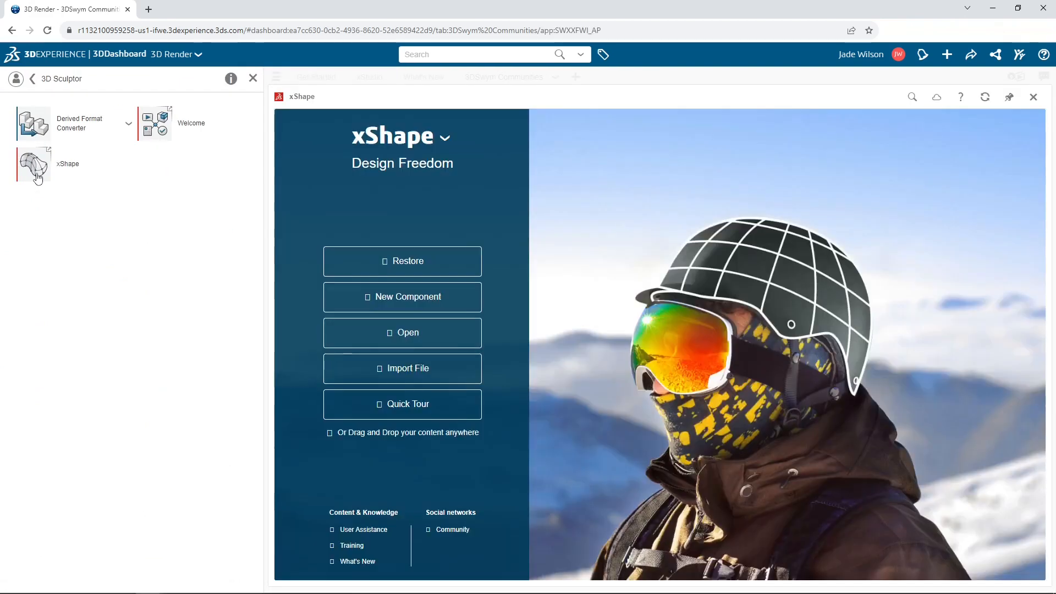
{"action": "left_click", "coordinate": [253, 78]}
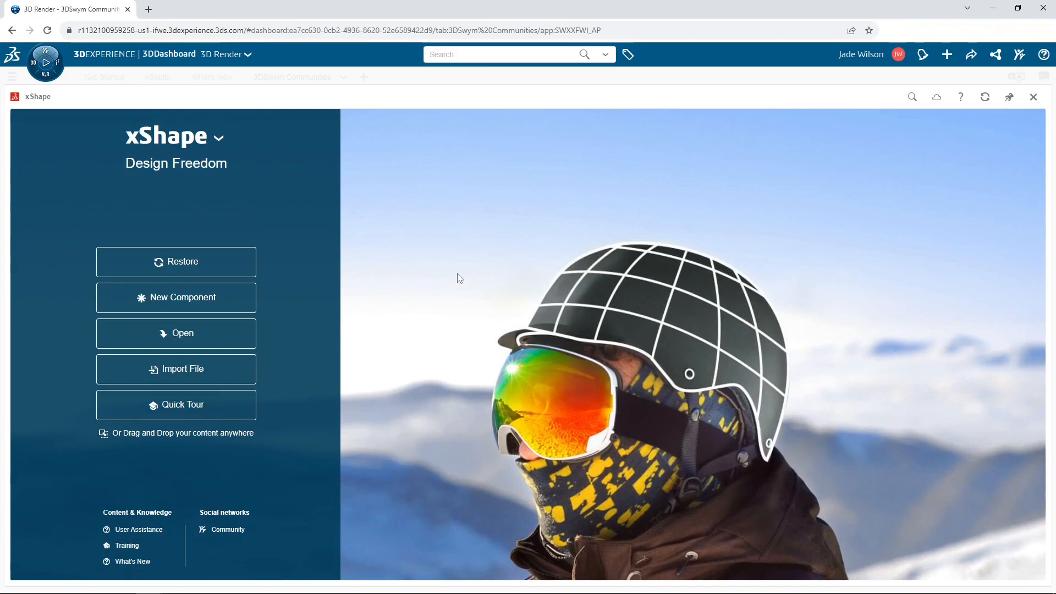
{"action": "left_click", "coordinate": [220, 333]}
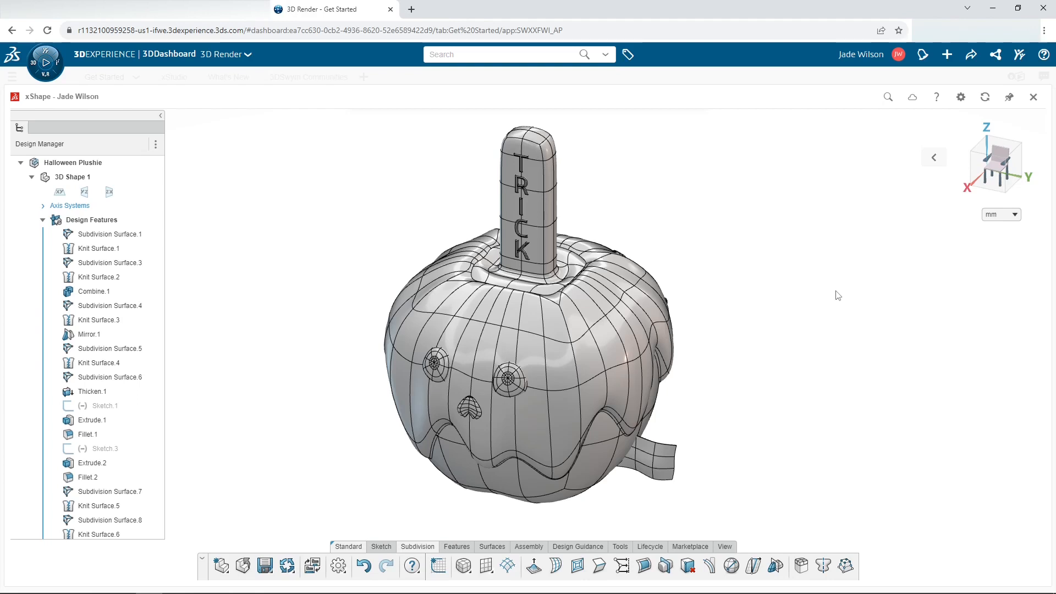
- Open Subdivision Surface.1 for editing, examine the apple body and its stick from below and the front, and exit editing
{"action": "mouse_move", "coordinate": [792, 438]}
{"action": "middle_mouse_down"}
{"action": "mouse_move", "coordinate": [801, 401]}
{"action": "mouse_move", "coordinate": [681, 408]}
{"action": "mouse_move", "coordinate": [540, 428]}
{"action": "mouse_move", "coordinate": [525, 459]}
{"action": "mouse_move", "coordinate": [699, 412]}
{"action": "mouse_move", "coordinate": [851, 404]}
{"action": "mouse_move", "coordinate": [795, 410]}
{"action": "mouse_move", "coordinate": [802, 436]}
{"action": "mouse_move", "coordinate": [825, 427]}
{"action": "mouse_move", "coordinate": [787, 422]}
{"action": "middle_mouse_up"}
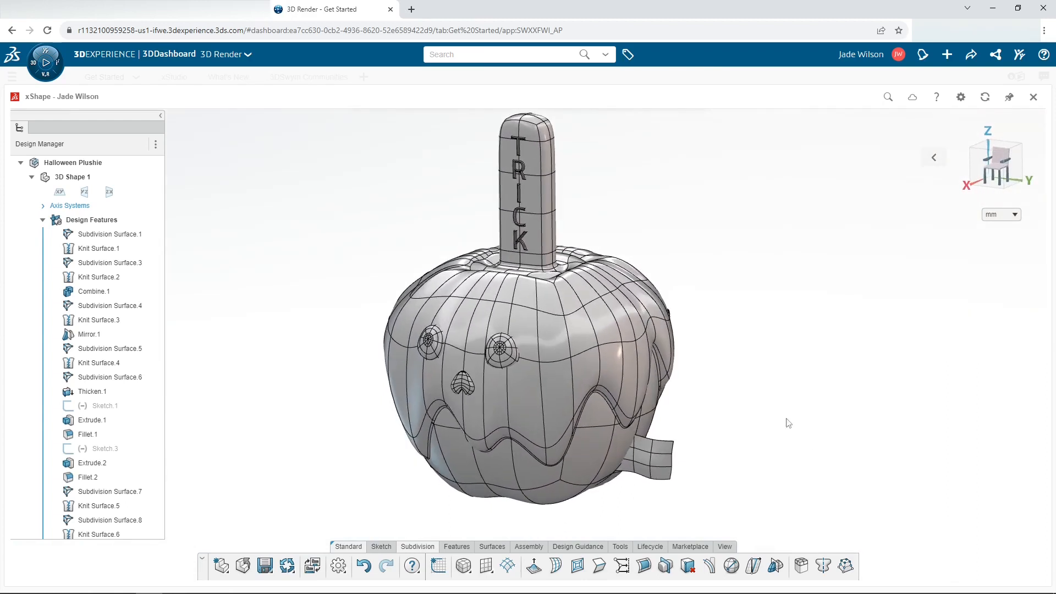
{"action": "left_click", "coordinate": [114, 234]}
{"action": "left_click", "coordinate": [233, 291]}
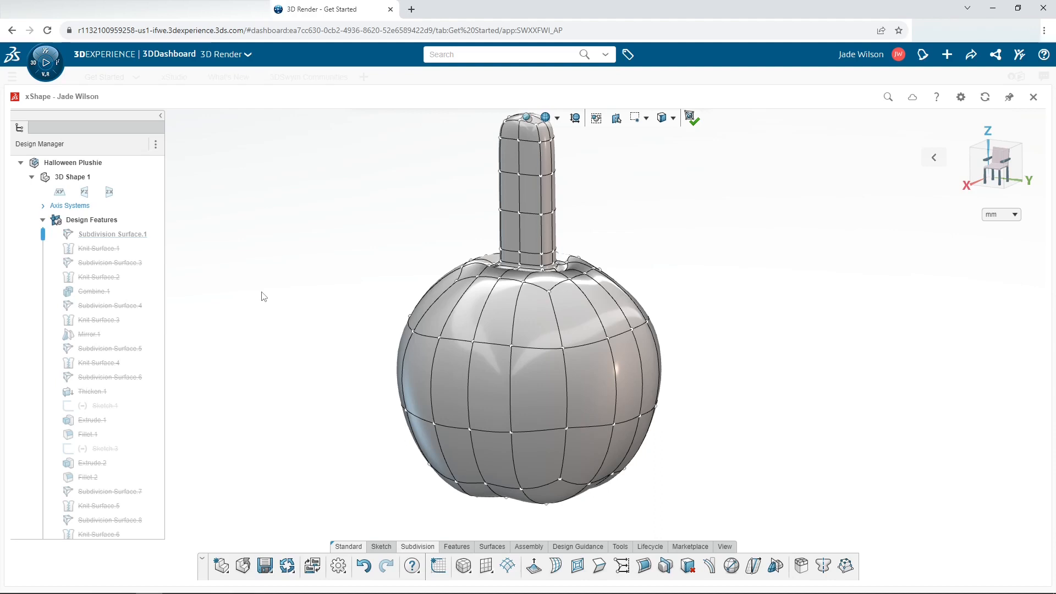
{"action": "left_click", "coordinate": [464, 566]}
{"action": "middle_click_drag", "start_coordinate": [610, 308], "coordinate": [620, 210]}
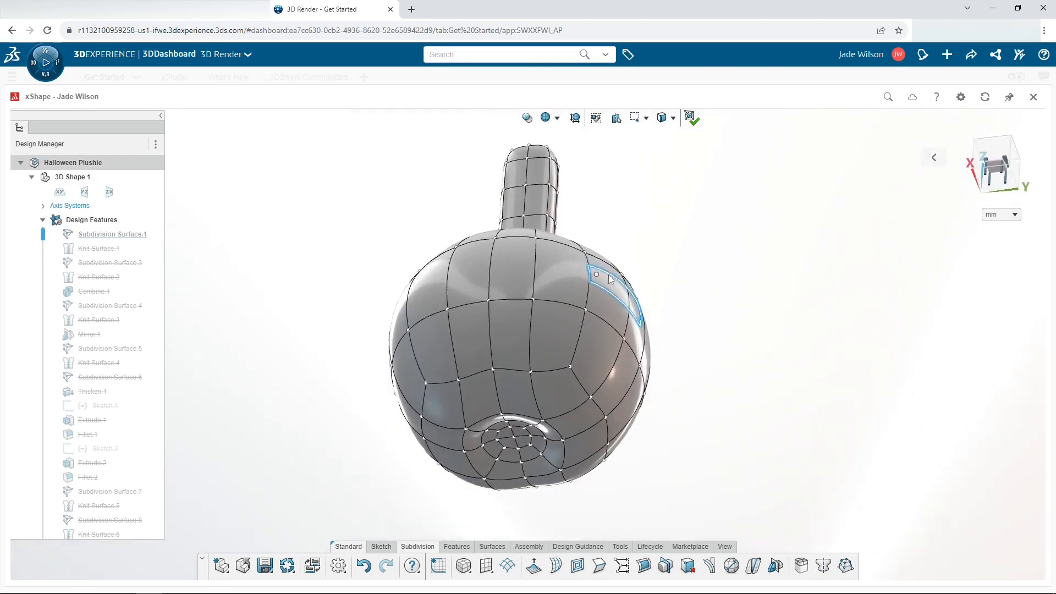
{"action": "middle_click_drag", "start_coordinate": [539, 406], "coordinate": [520, 262]}
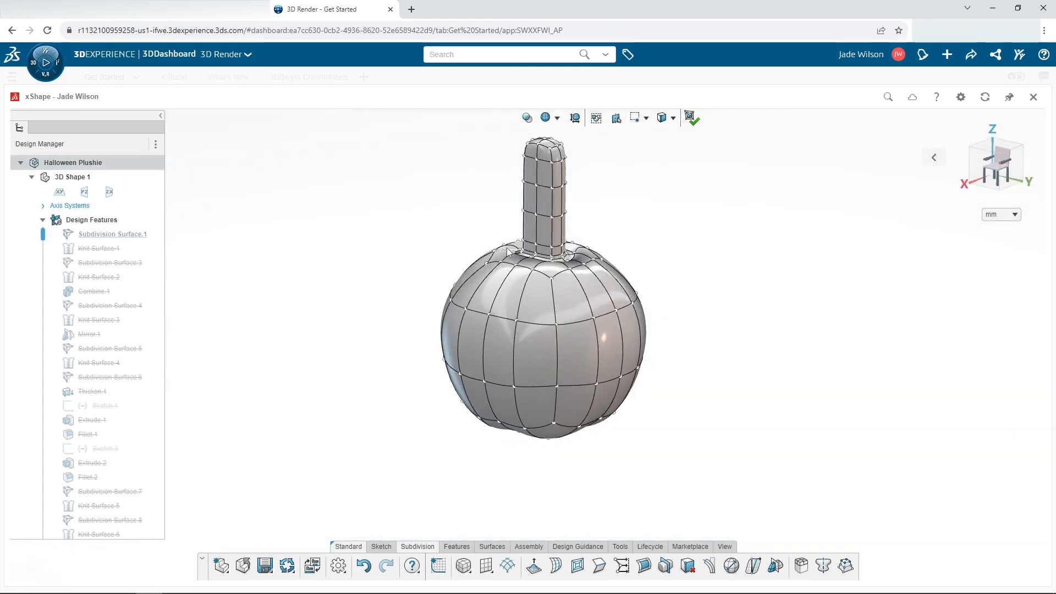
{"action": "scroll", "coordinate": [507, 252], "scroll_direction": "up", "scroll_amount": 2}
{"action": "scroll", "coordinate": [508, 252], "scroll_direction": "down", "scroll_amount": 1}
{"action": "left_click", "coordinate": [692, 118]}
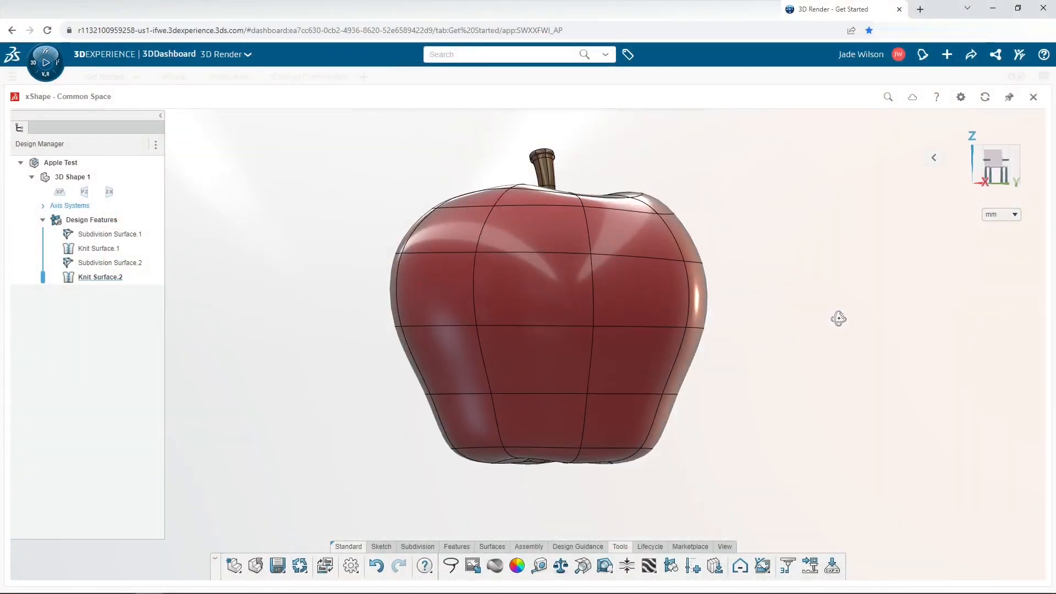
- Examine the red Apple Test model from around its sides
{"action": "middle_click_drag", "start_coordinate": [838, 319], "coordinate": [375, 304]}
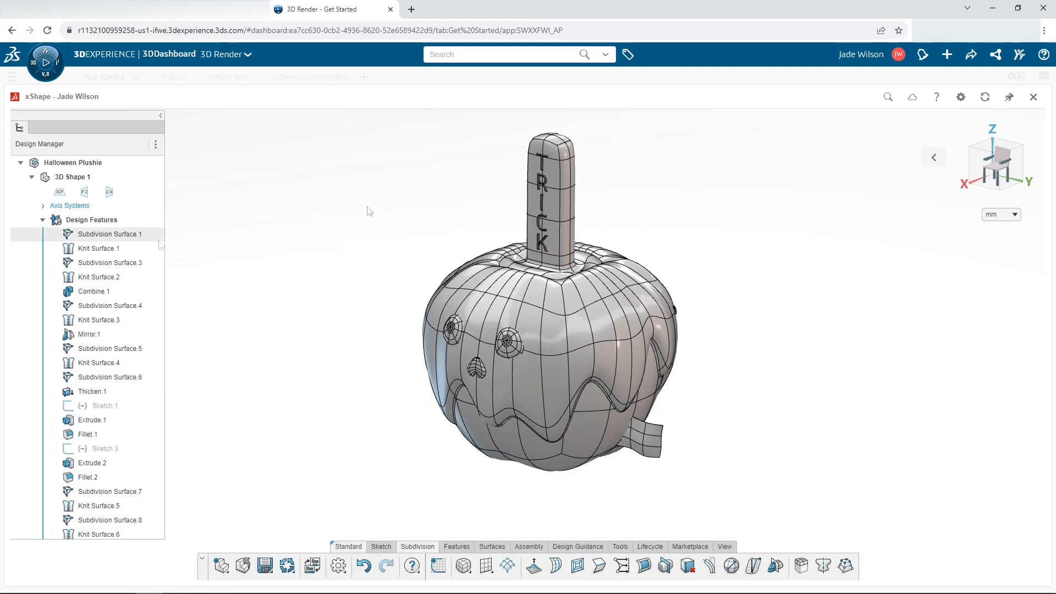
- Open Subdivision Surface.3 for editing, examine the dripping coating around the stick's base and over the apple, and exit editing
{"action": "left_click", "coordinate": [121, 264]}
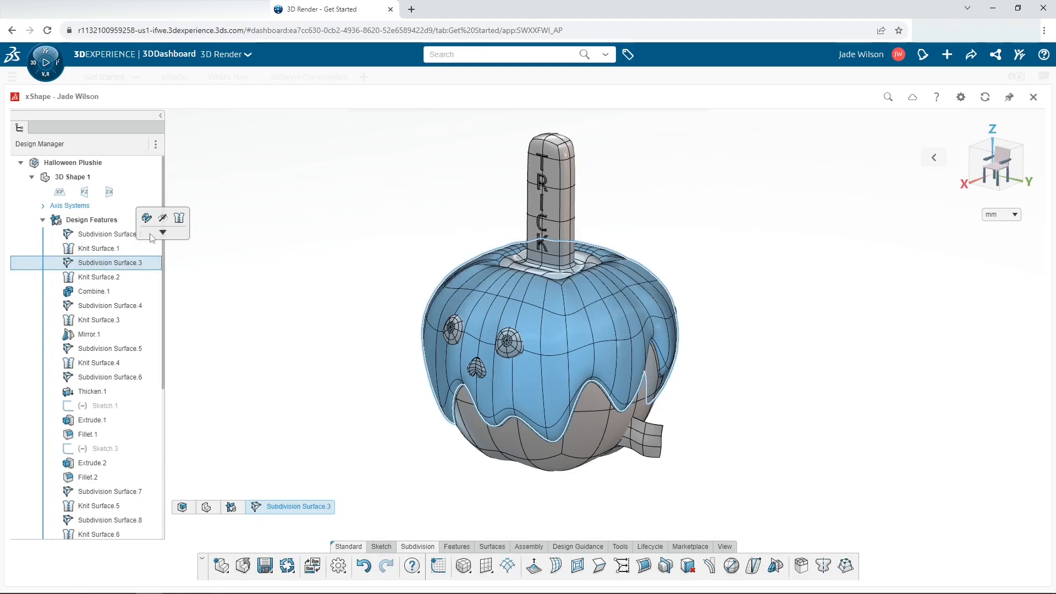
{"action": "left_click", "coordinate": [146, 217]}
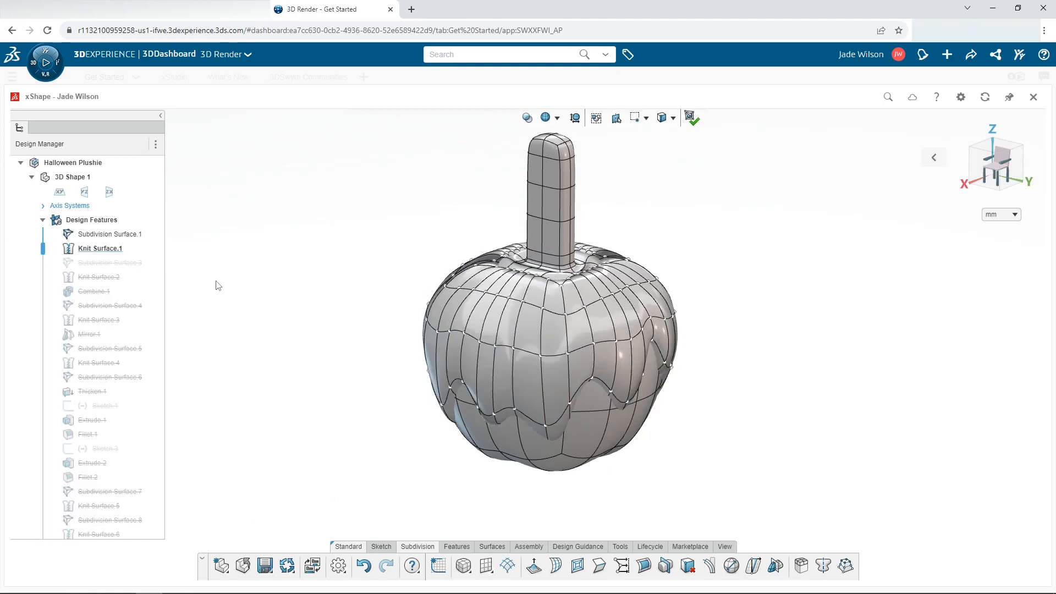
{"action": "middle_click_drag", "start_coordinate": [555, 458], "coordinate": [284, 473]}
{"action": "scroll", "coordinate": [600, 430], "scroll_direction": "up", "scroll_amount": 6}
{"action": "middle_click_drag", "start_coordinate": [601, 429], "coordinate": [609, 387]}
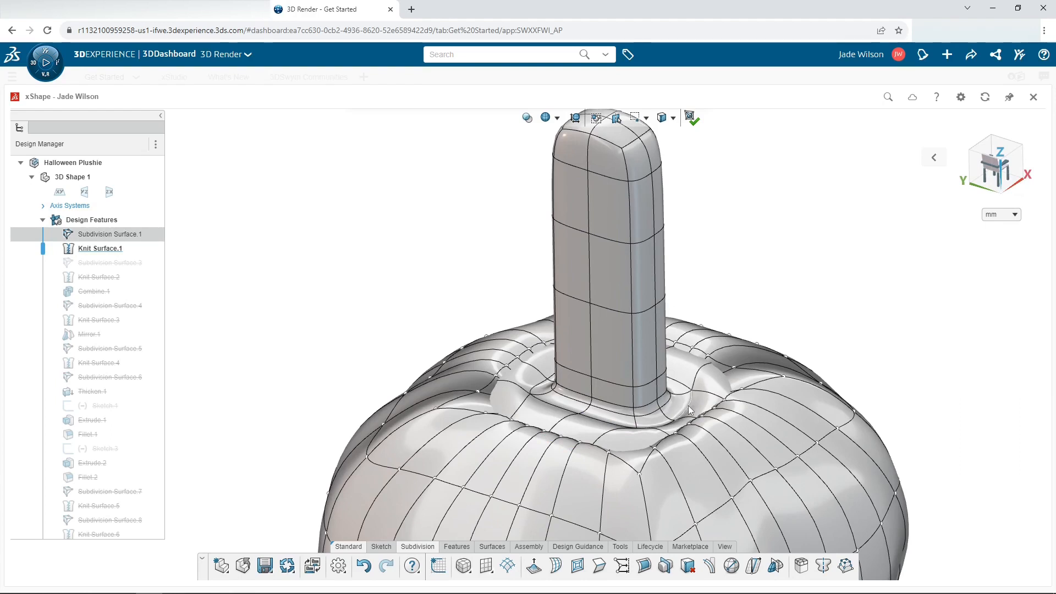
{"action": "scroll", "coordinate": [594, 506], "scroll_direction": "down", "scroll_amount": 6}
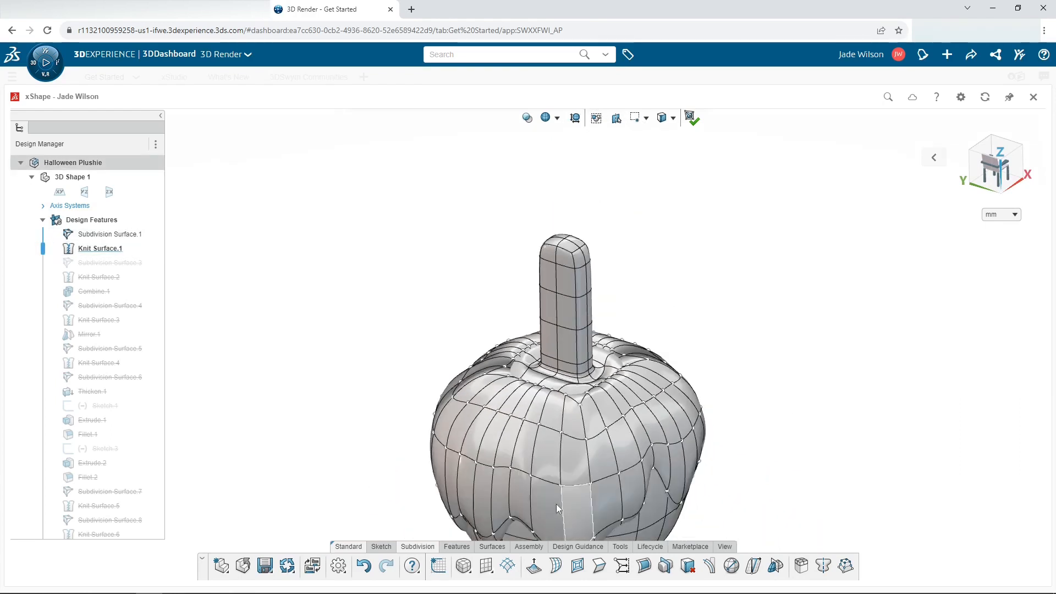
{"action": "scroll", "coordinate": [543, 450], "scroll_direction": "up", "scroll_amount": 5}
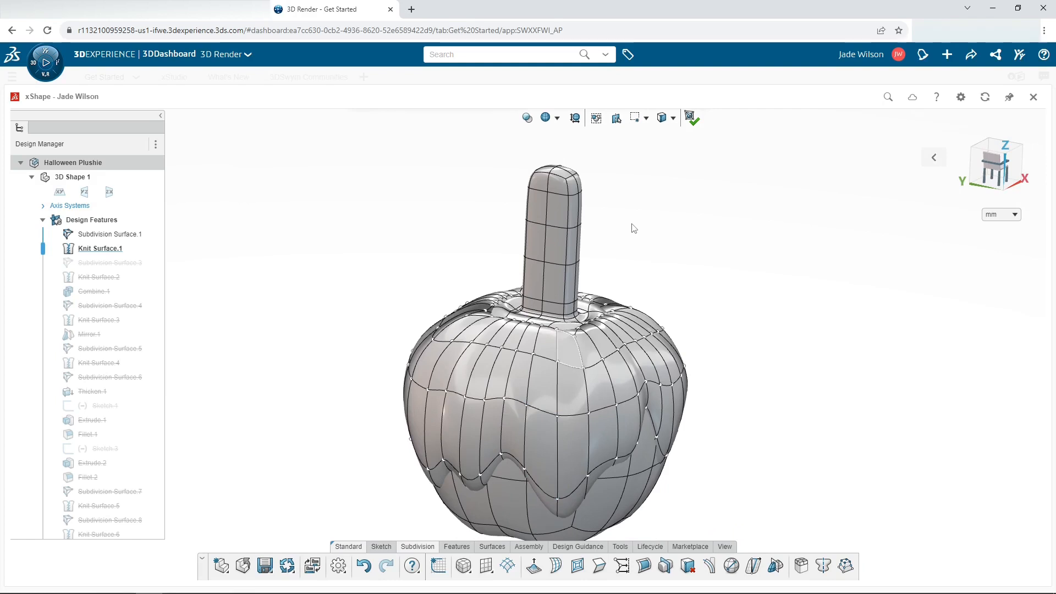
{"action": "scroll", "coordinate": [634, 228], "scroll_direction": "up", "scroll_amount": 5}
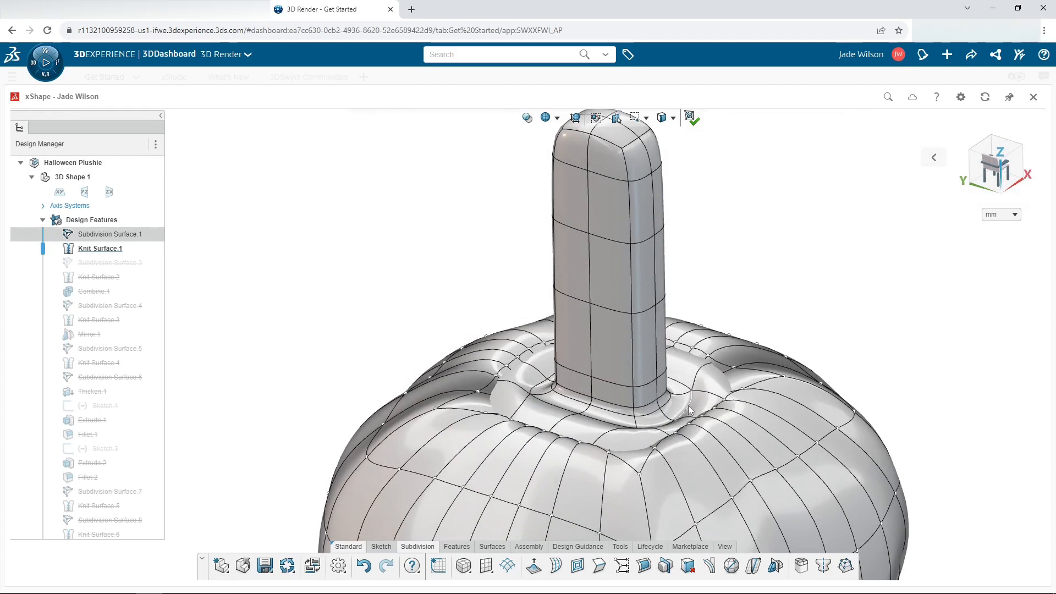
{"action": "scroll", "coordinate": [689, 410], "scroll_direction": "down", "scroll_amount": 5}
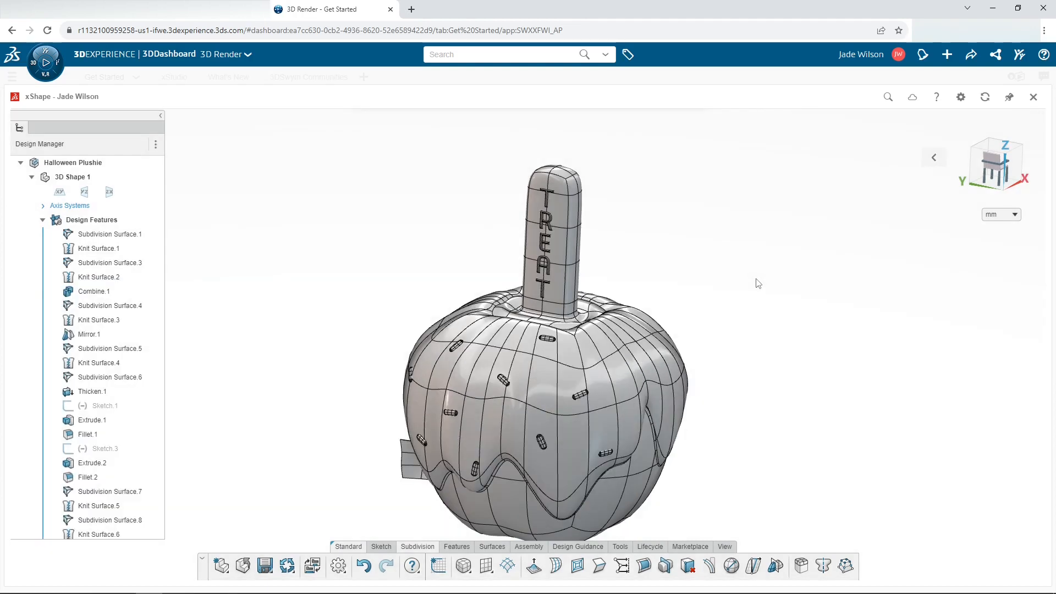
{"action": "scroll", "coordinate": [401, 466], "scroll_direction": "up", "scroll_amount": 3}
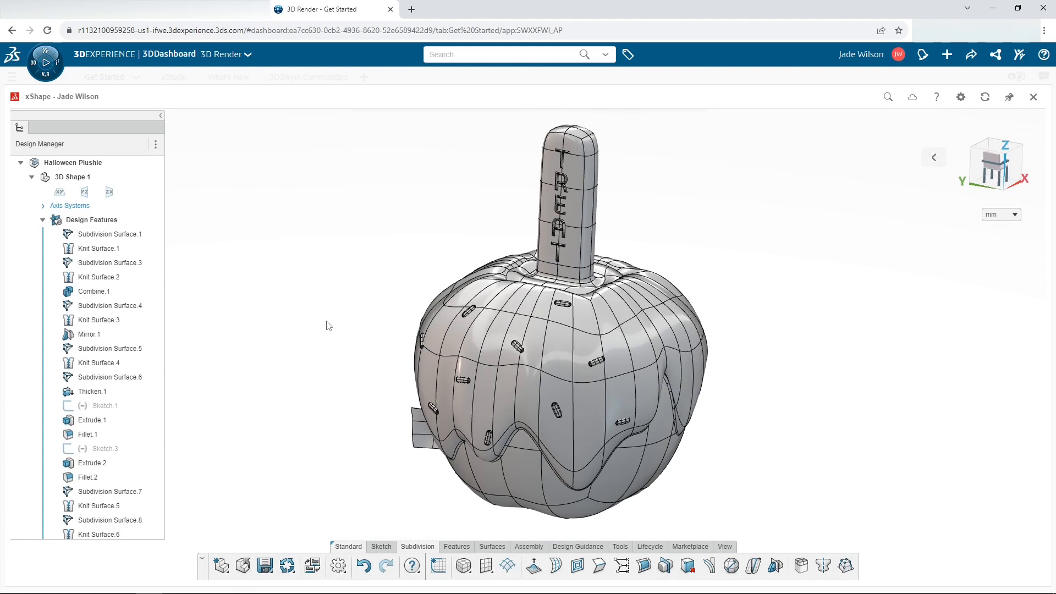
- Highlight Knit Surface.1 and Combine.1 in turn to see which parts of the plushie each one covers
{"action": "left_click", "coordinate": [114, 256]}
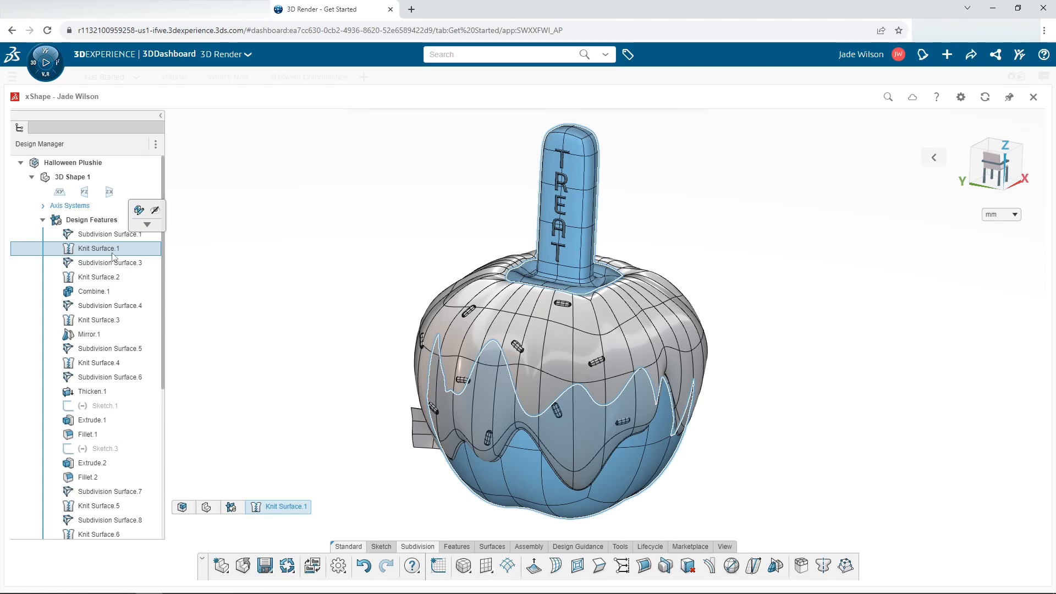
{"action": "left_click", "coordinate": [256, 288]}
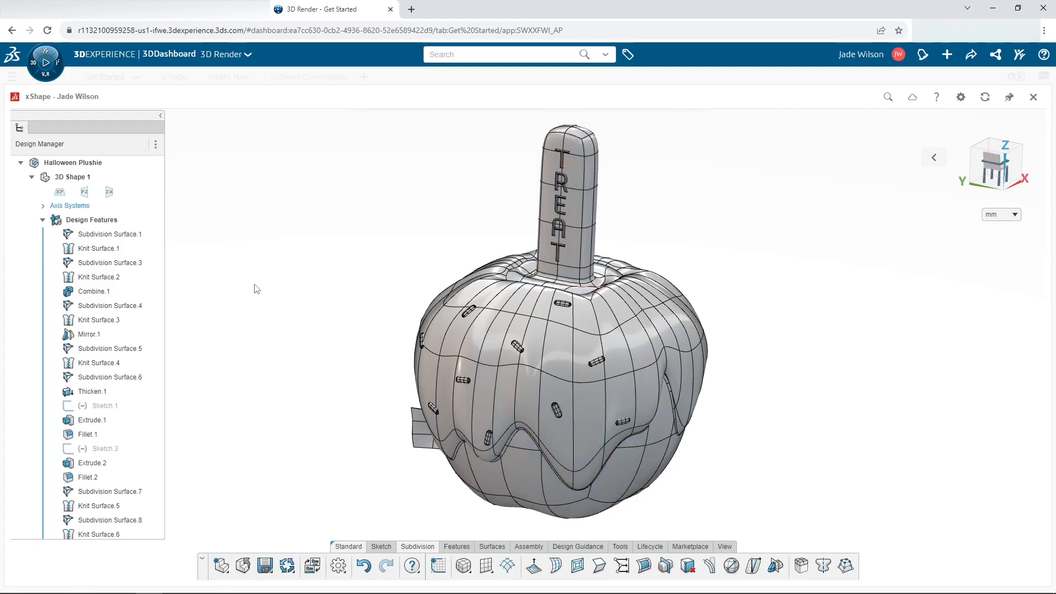
{"action": "left_click", "coordinate": [101, 300]}
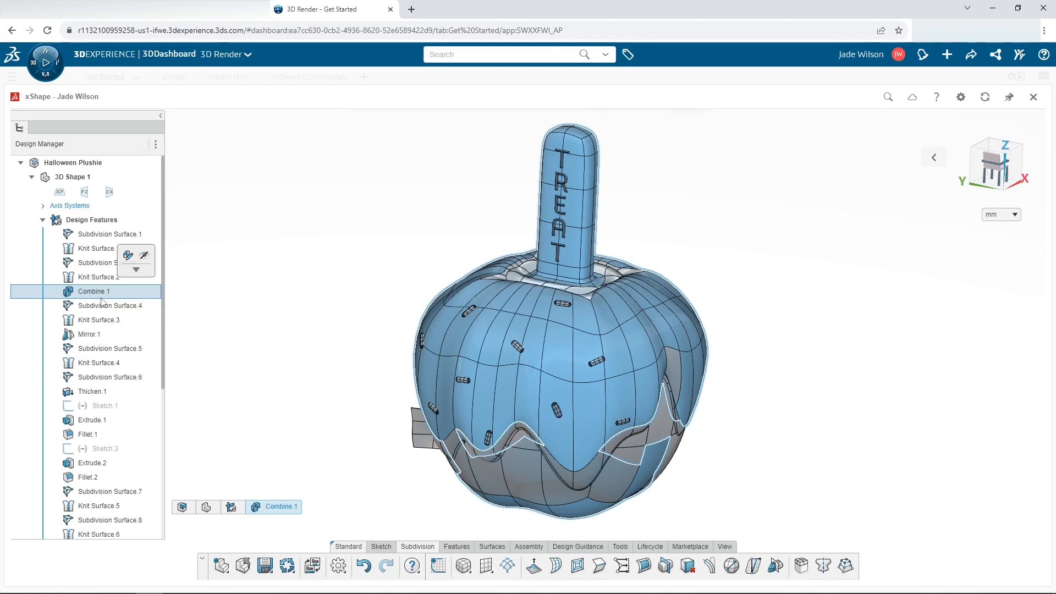
{"action": "left_click", "coordinate": [364, 483]}
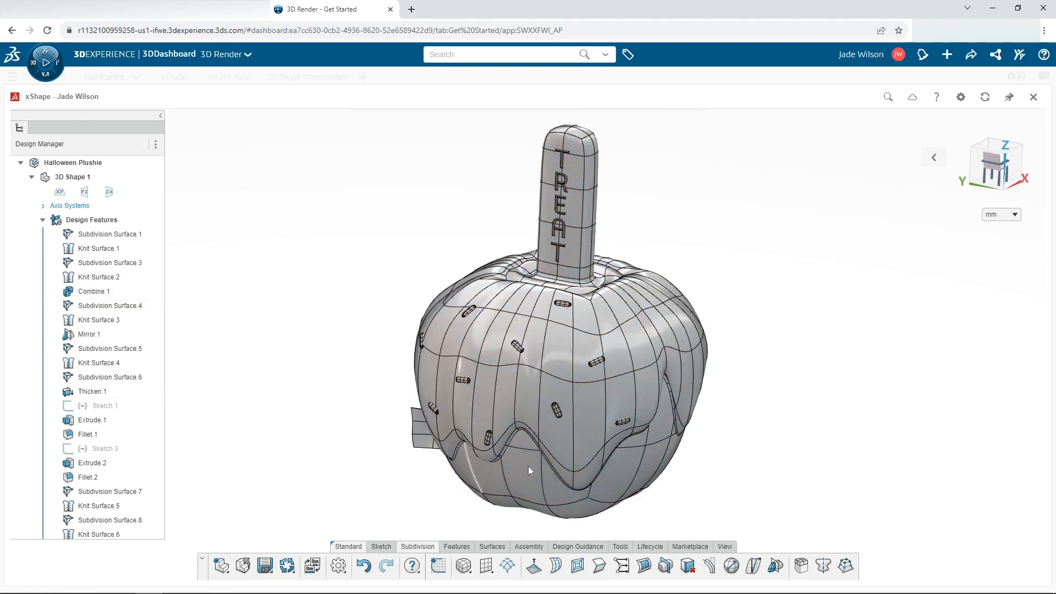
- Select a narrow face along the coating's dripping edge to identify the feature behind it, and clear the selection
{"action": "scroll", "coordinate": [494, 439], "scroll_direction": "up", "scroll_amount": 6}
{"action": "middle_click_drag", "start_coordinate": [495, 412], "coordinate": [508, 406]}
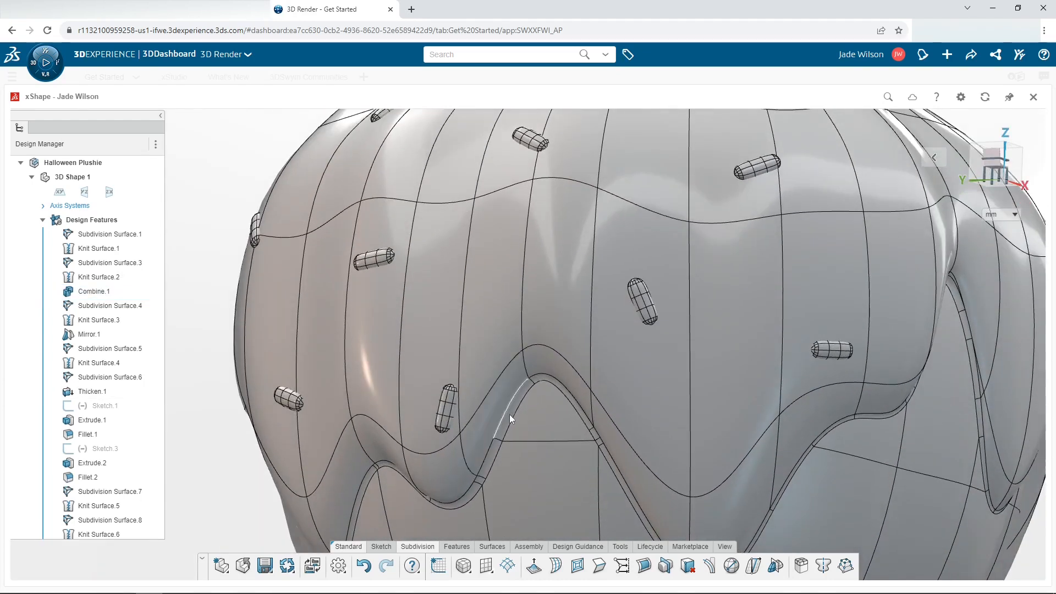
{"action": "left_click", "coordinate": [517, 408]}
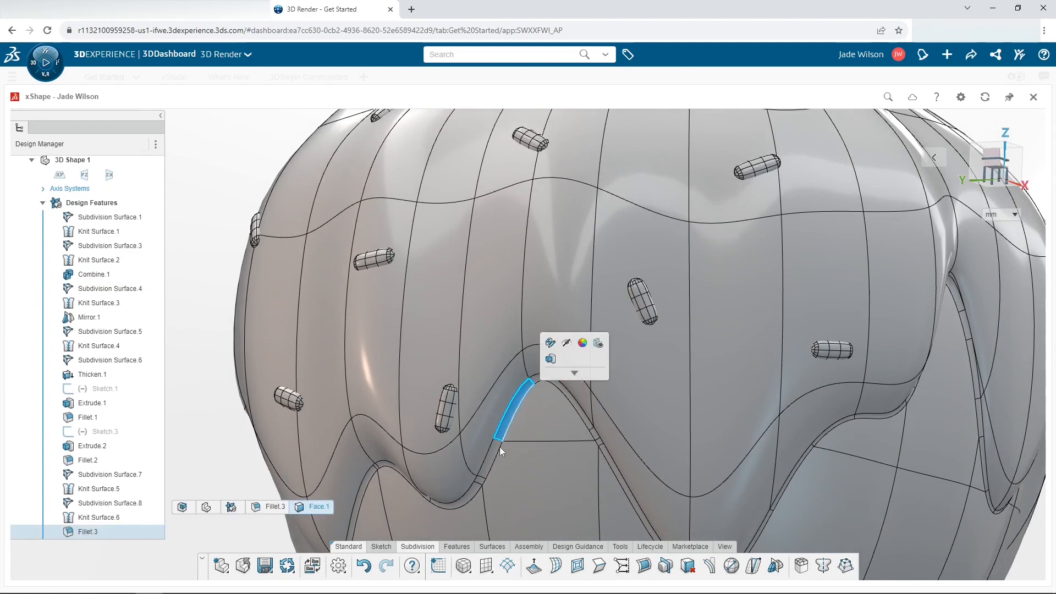
{"action": "scroll", "coordinate": [397, 481], "scroll_direction": "down", "scroll_amount": 5}
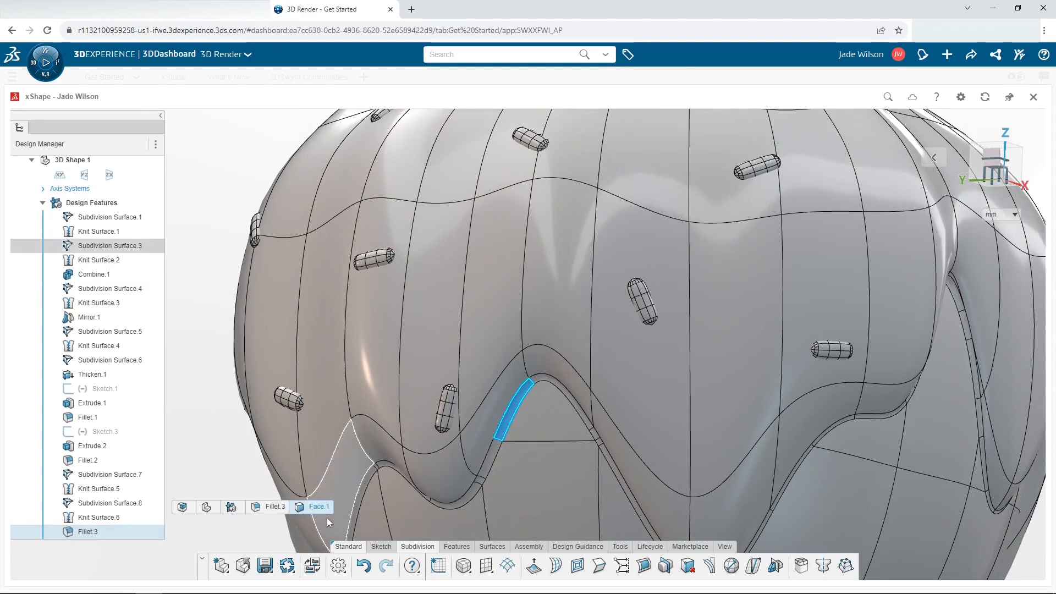
{"action": "scroll", "coordinate": [557, 399], "scroll_direction": "down", "scroll_amount": 3}
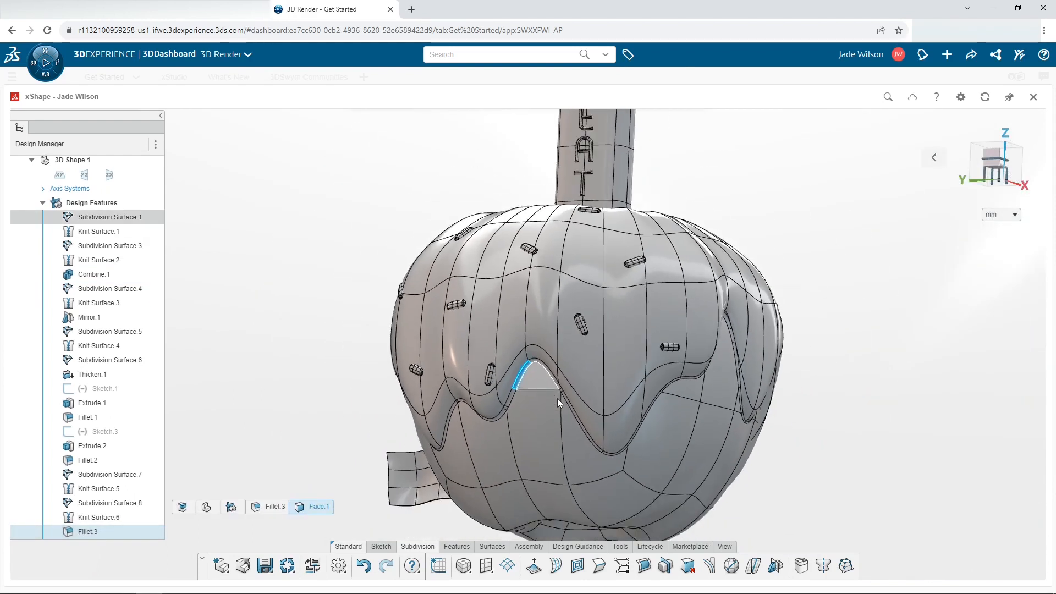
{"action": "left_click", "coordinate": [365, 358]}
- Show the Sketch tools and examine the TRICK and TREAT lettering on the two sides of the stick
{"action": "middle_click_drag", "start_coordinate": [366, 355], "coordinate": [493, 393]}
{"action": "scroll", "coordinate": [493, 394], "scroll_direction": "down", "scroll_amount": 6}
{"action": "scroll", "coordinate": [296, 286], "scroll_direction": "up", "scroll_amount": 4}
{"action": "middle_click_drag", "start_coordinate": [334, 279], "coordinate": [410, 374]}
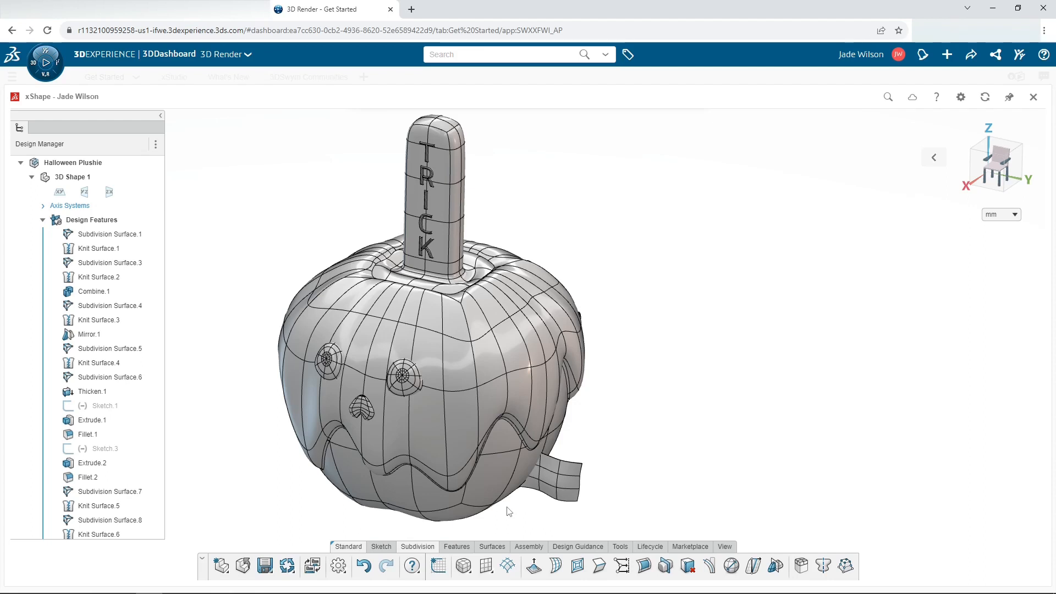
{"action": "left_click", "coordinate": [381, 547]}
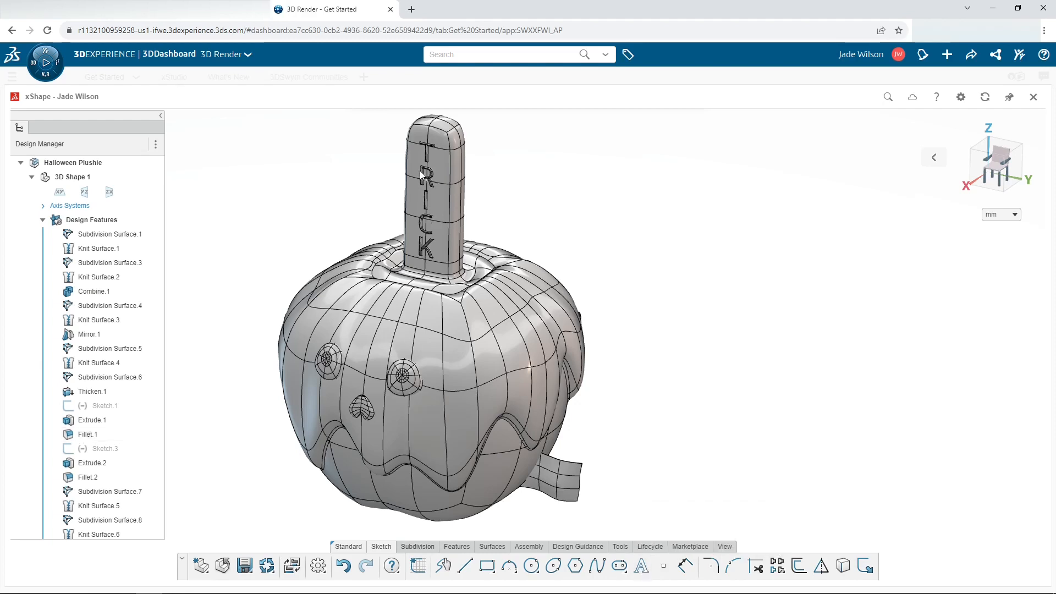
{"action": "scroll", "coordinate": [435, 206], "scroll_direction": "up", "scroll_amount": 5}
{"action": "scroll", "coordinate": [435, 207], "scroll_direction": "up", "scroll_amount": 1}
{"action": "scroll", "coordinate": [435, 206], "scroll_direction": "down", "scroll_amount": 1}
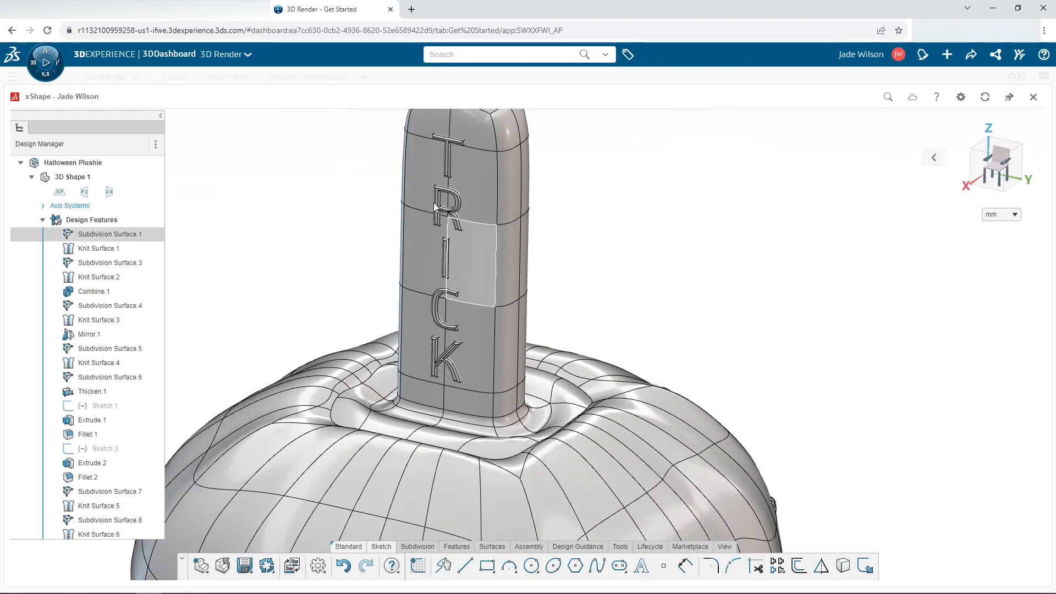
{"action": "middle_click_drag", "start_coordinate": [515, 233], "coordinate": [302, 235]}
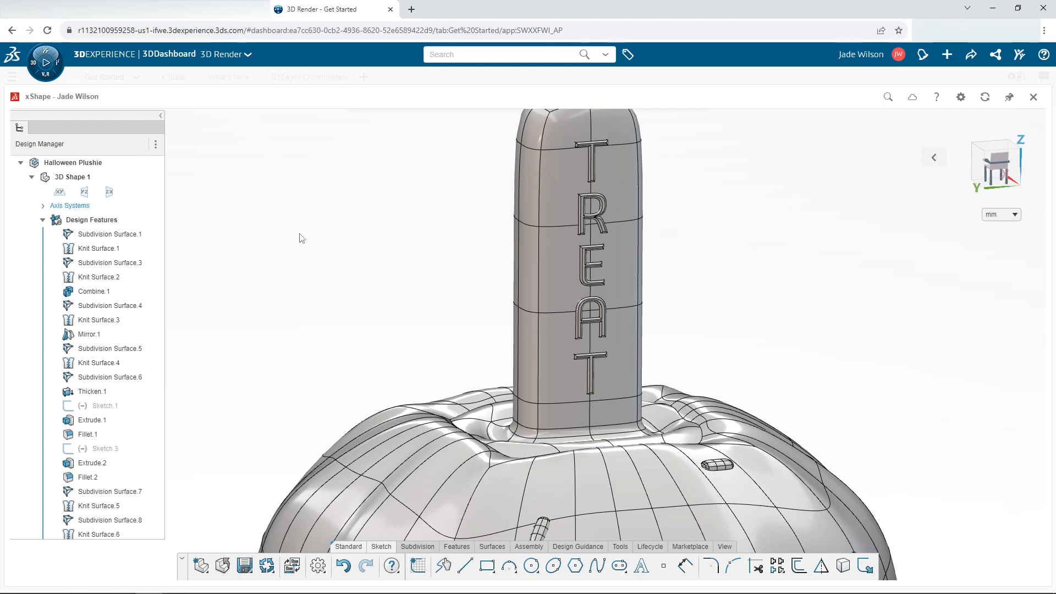
- Select a face of one eye, Mirror.1 and Subdivision Surface.5 in turn to identify the features that form the plushie's face
{"action": "scroll", "coordinate": [370, 320], "scroll_direction": "down", "scroll_amount": 3}
{"action": "scroll", "coordinate": [428, 388], "scroll_direction": "down", "scroll_amount": 2}
{"action": "middle_click_drag", "start_coordinate": [468, 465], "coordinate": [655, 461]}
{"action": "scroll", "coordinate": [398, 478], "scroll_direction": "down", "scroll_amount": 4}
{"action": "scroll", "coordinate": [386, 469], "scroll_direction": "up", "scroll_amount": 4}
{"action": "middle_click_drag", "start_coordinate": [386, 470], "coordinate": [380, 508]}
{"action": "scroll", "coordinate": [322, 412], "scroll_direction": "up", "scroll_amount": 3}
{"action": "scroll", "coordinate": [361, 384], "scroll_direction": "up", "scroll_amount": 1}
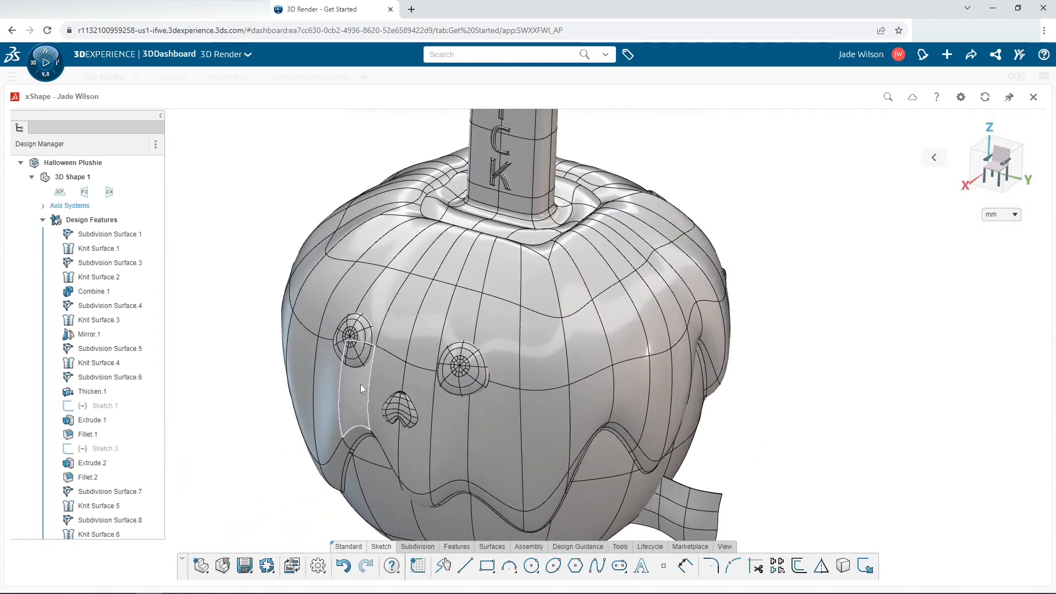
{"action": "left_click", "coordinate": [365, 356]}
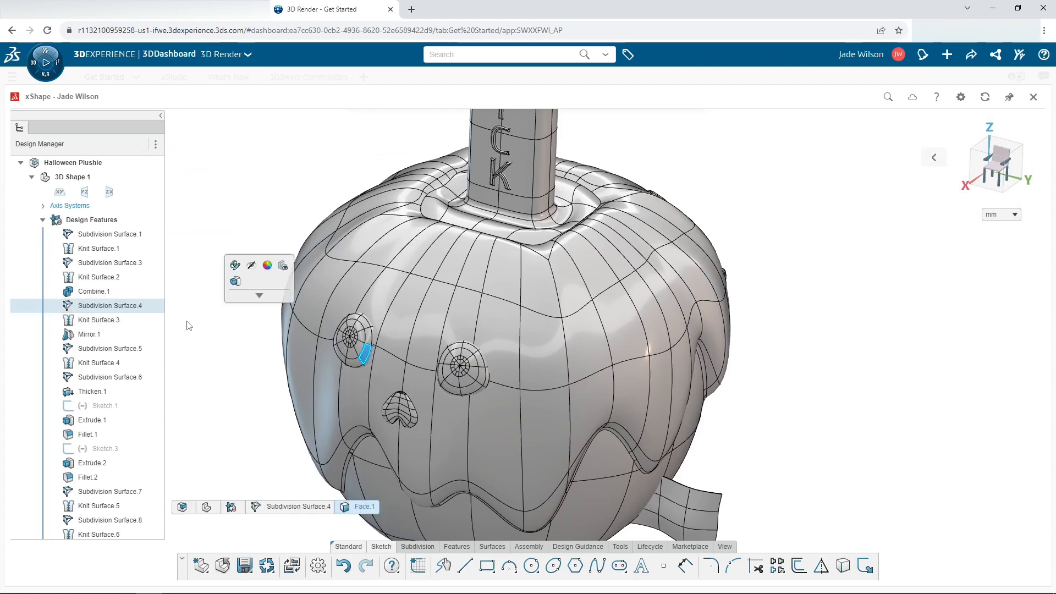
{"action": "left_click", "coordinate": [83, 335]}
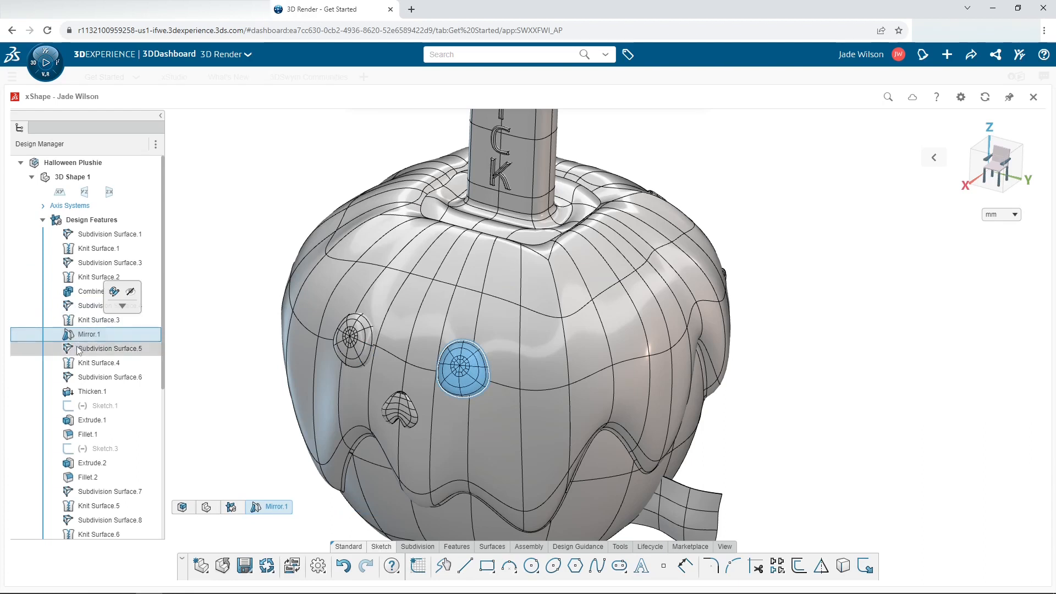
{"action": "left_click", "coordinate": [77, 350]}
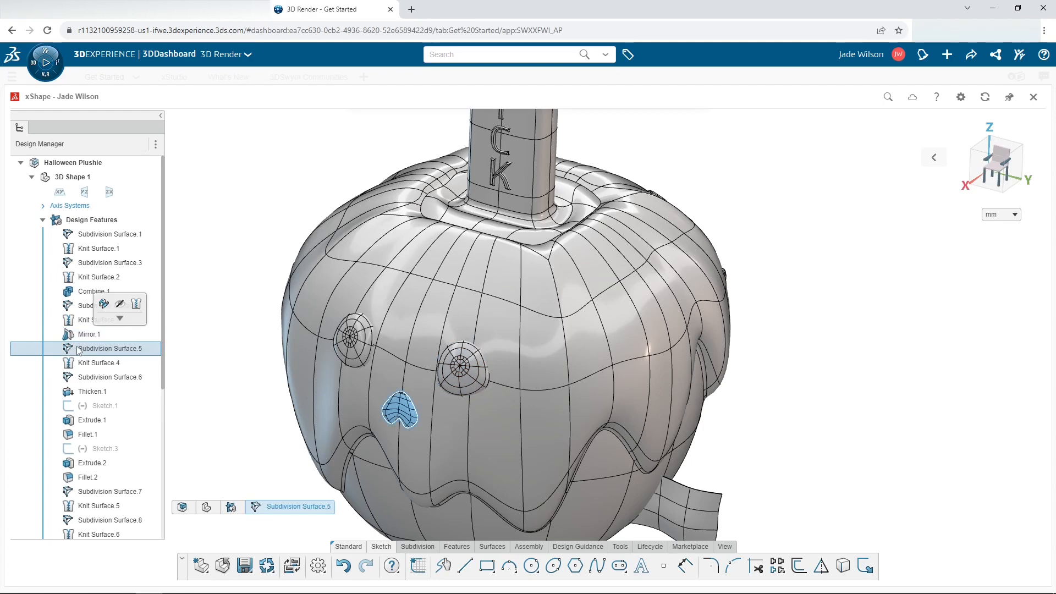
- Open Subdivision Surface.6, the care label beside the apple, for editing, examine its mesh, and exit without changing it
{"action": "left_click", "coordinate": [247, 384]}
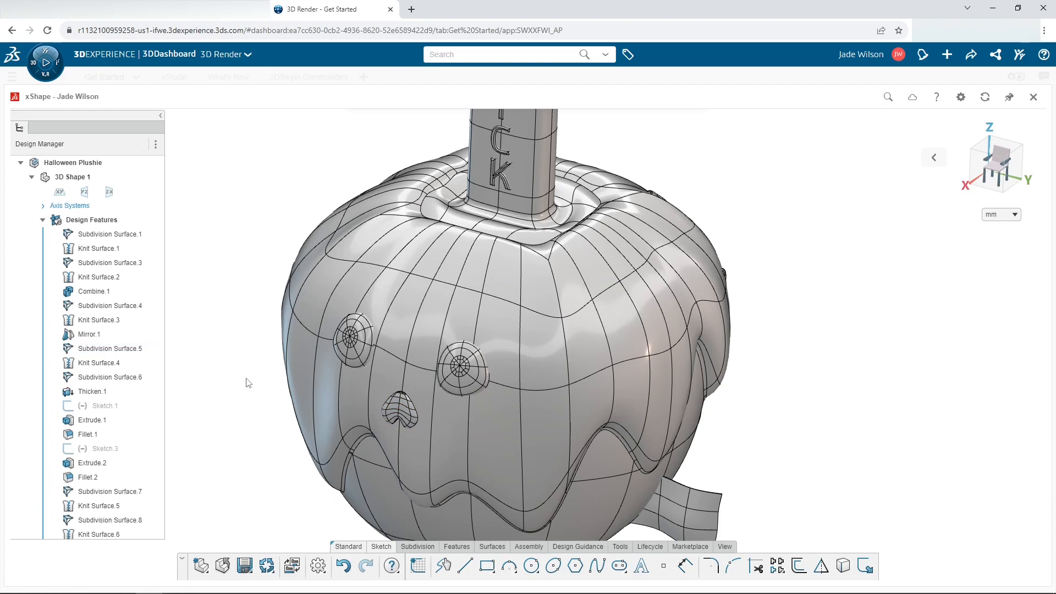
{"action": "scroll", "coordinate": [247, 379], "scroll_direction": "down", "scroll_amount": 2}
{"action": "scroll", "coordinate": [604, 441], "scroll_direction": "up", "scroll_amount": 6}
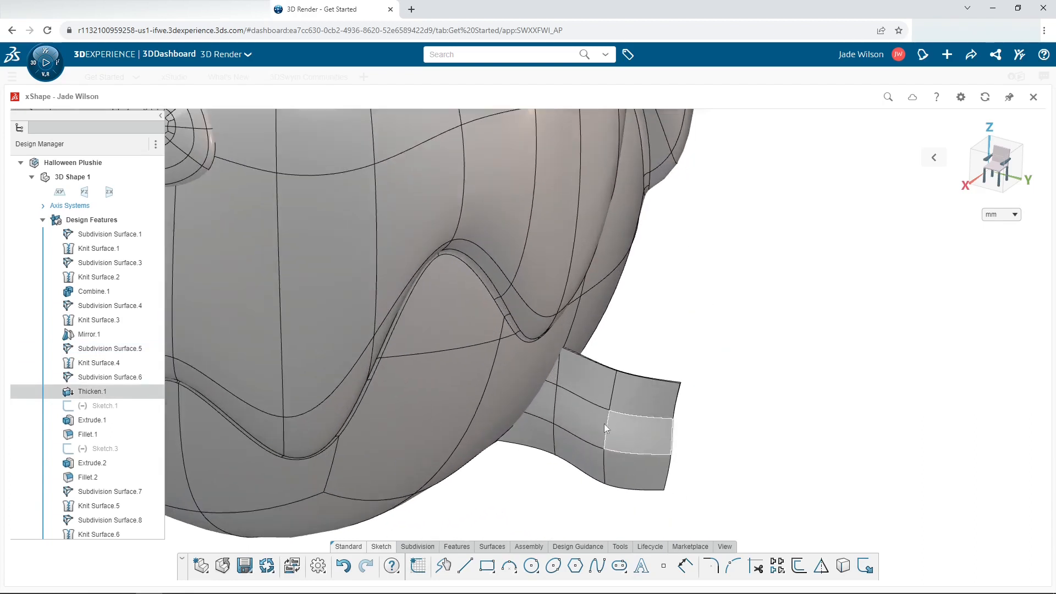
{"action": "mouse_move", "coordinate": [734, 452]}
{"action": "middle_mouse_down"}
{"action": "mouse_move", "coordinate": [728, 432]}
{"action": "mouse_move", "coordinate": [723, 440]}
{"action": "middle_mouse_up"}
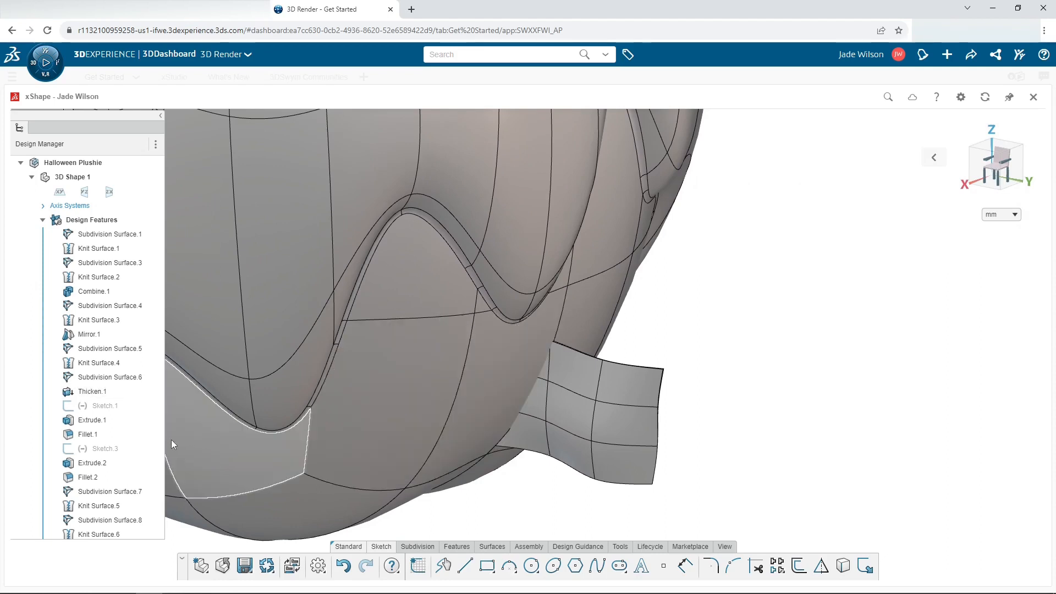
{"action": "left_click", "coordinate": [106, 378]}
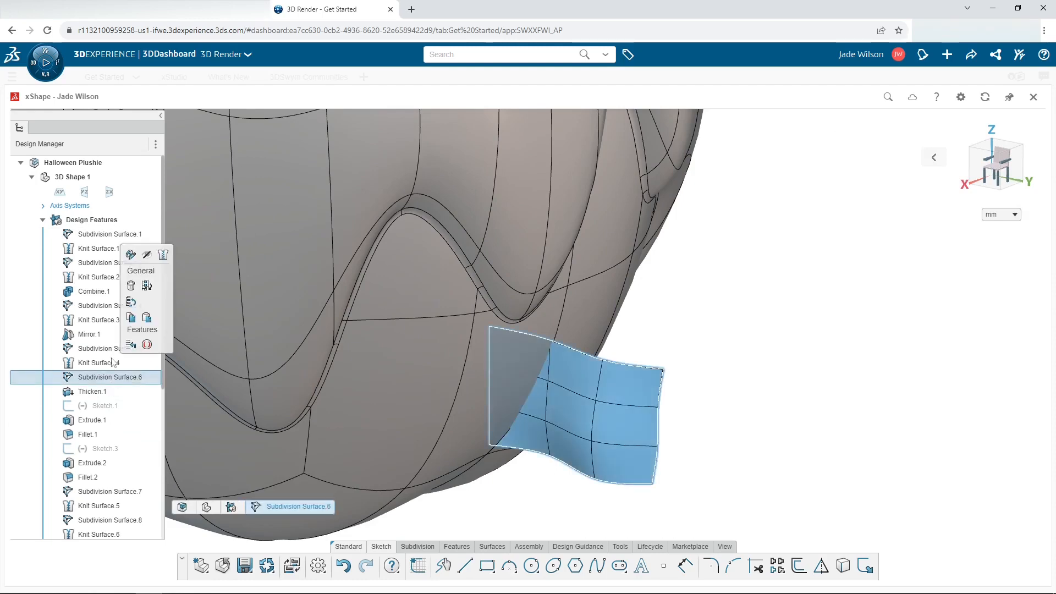
{"action": "left_click", "coordinate": [130, 254]}
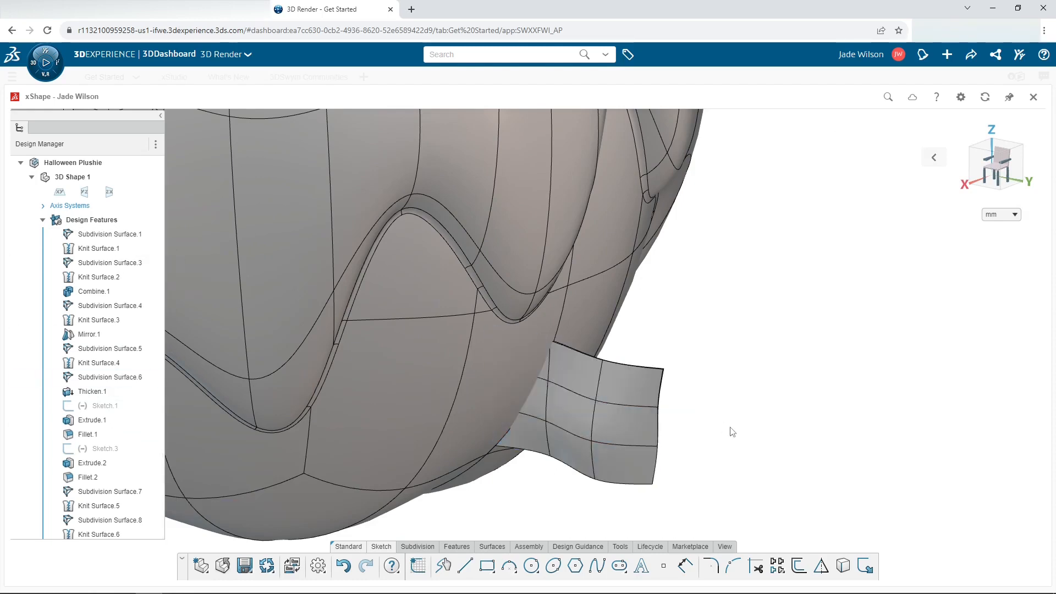
{"action": "mouse_move", "coordinate": [677, 417]}
{"action": "middle_mouse_down"}
{"action": "mouse_move", "coordinate": [568, 418]}
{"action": "mouse_move", "coordinate": [544, 429]}
{"action": "mouse_move", "coordinate": [584, 503]}
{"action": "mouse_move", "coordinate": [590, 404]}
{"action": "mouse_move", "coordinate": [653, 401]}
{"action": "mouse_move", "coordinate": [672, 427]}
{"action": "middle_mouse_up"}
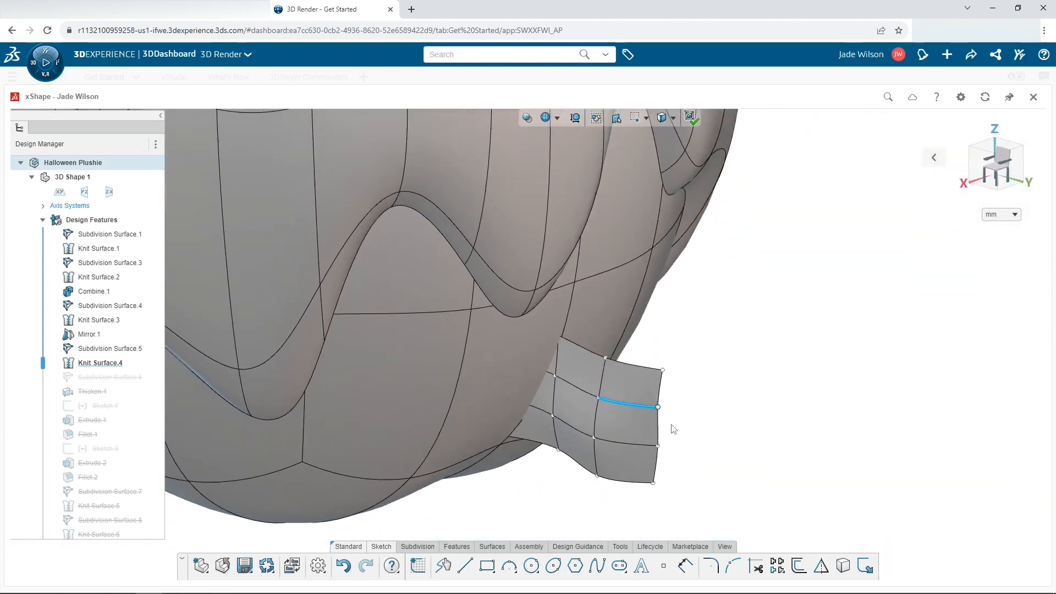
{"action": "left_click", "coordinate": [690, 124]}
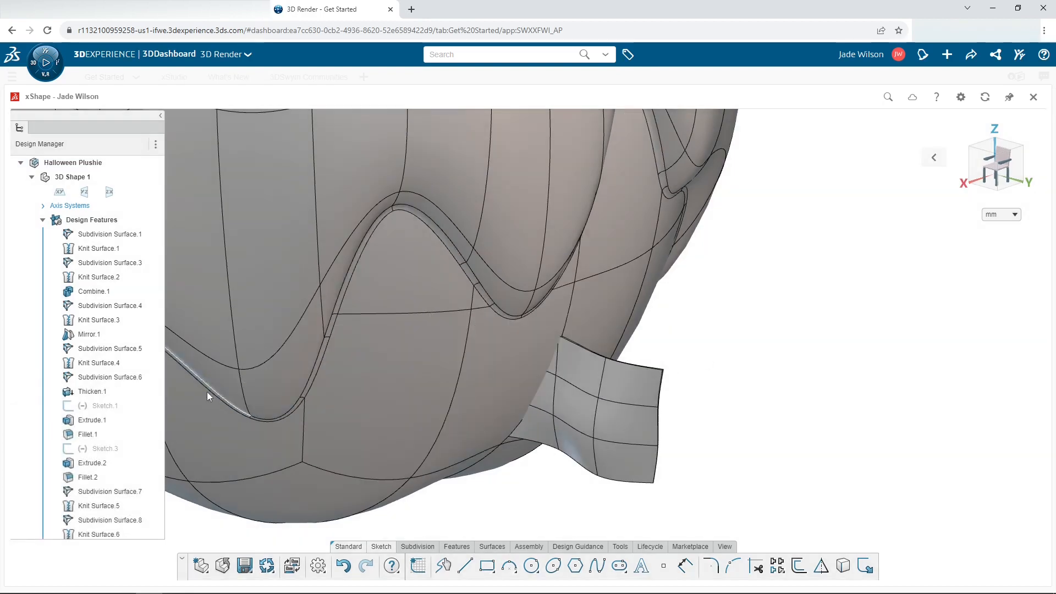
- Open the definition of Thicken.1 on the care label, check its Advanced options, and leave without saving
{"action": "left_click", "coordinate": [97, 393]}
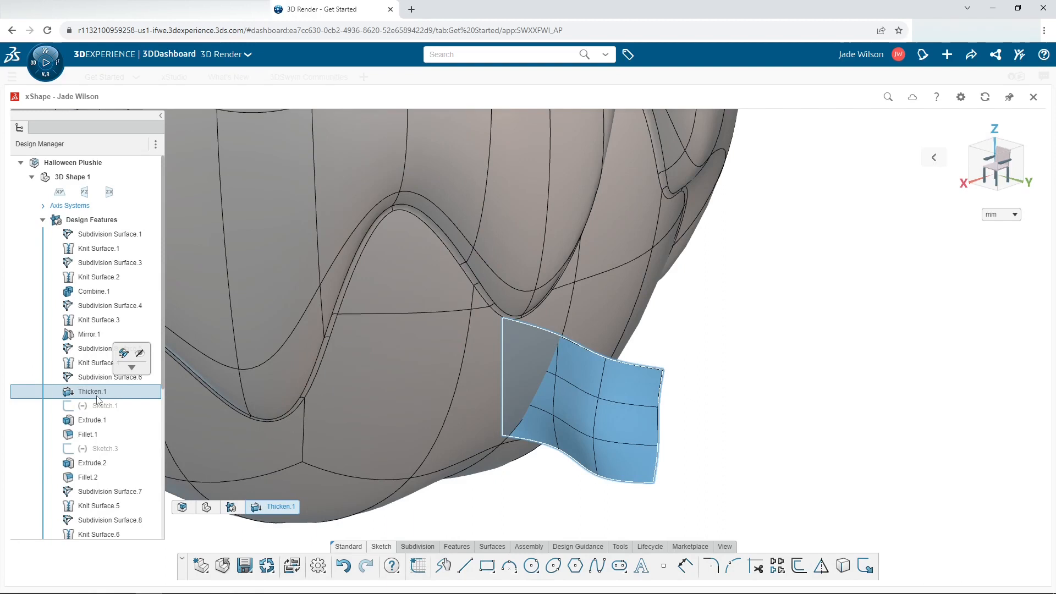
{"action": "double_click", "coordinate": [306, 375]}
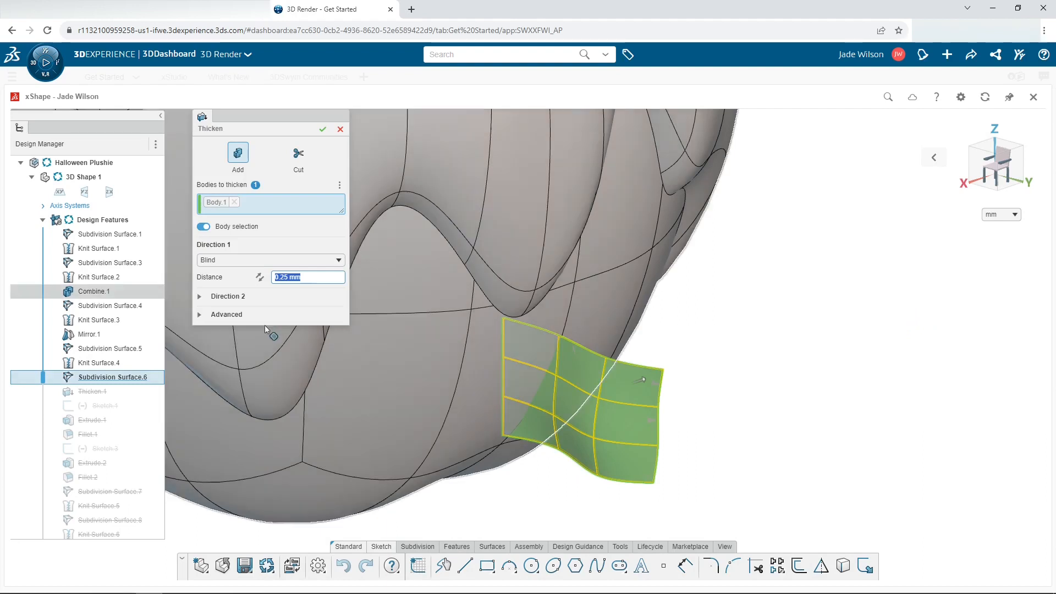
{"action": "left_click", "coordinate": [209, 318]}
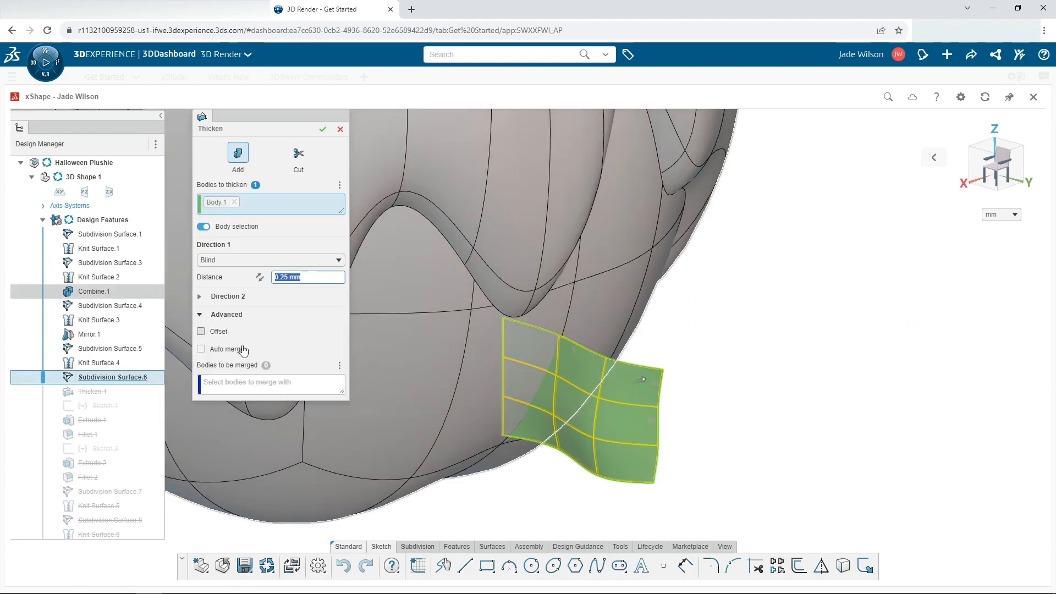
{"action": "left_click", "coordinate": [341, 130]}
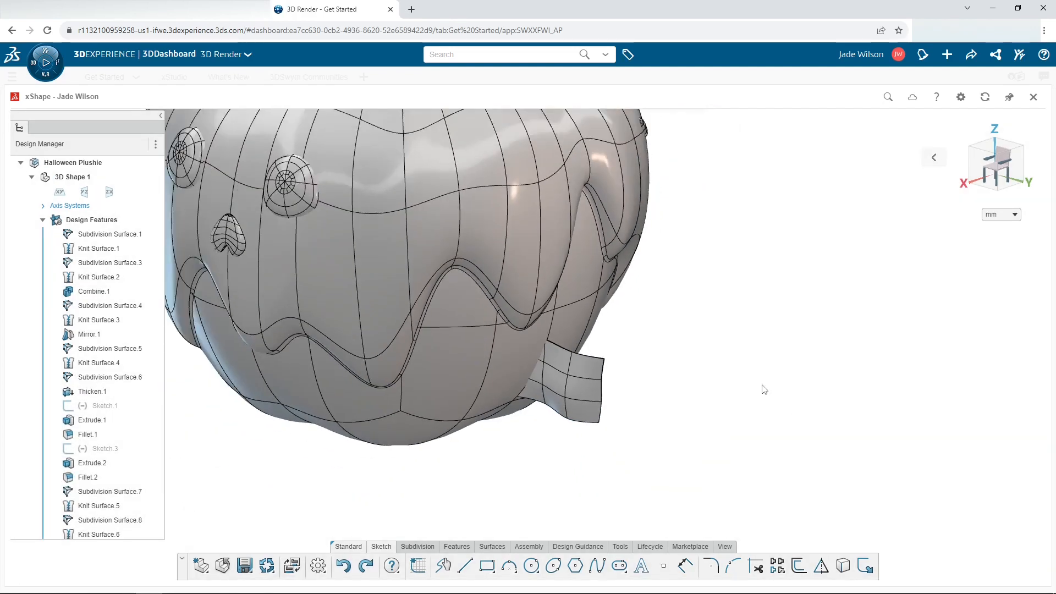
- Find the sprinkles on the back of the apple and review the list of subdivision primitives that includes Cylinder
{"action": "middle_click_drag", "start_coordinate": [765, 389], "coordinate": [576, 273]}
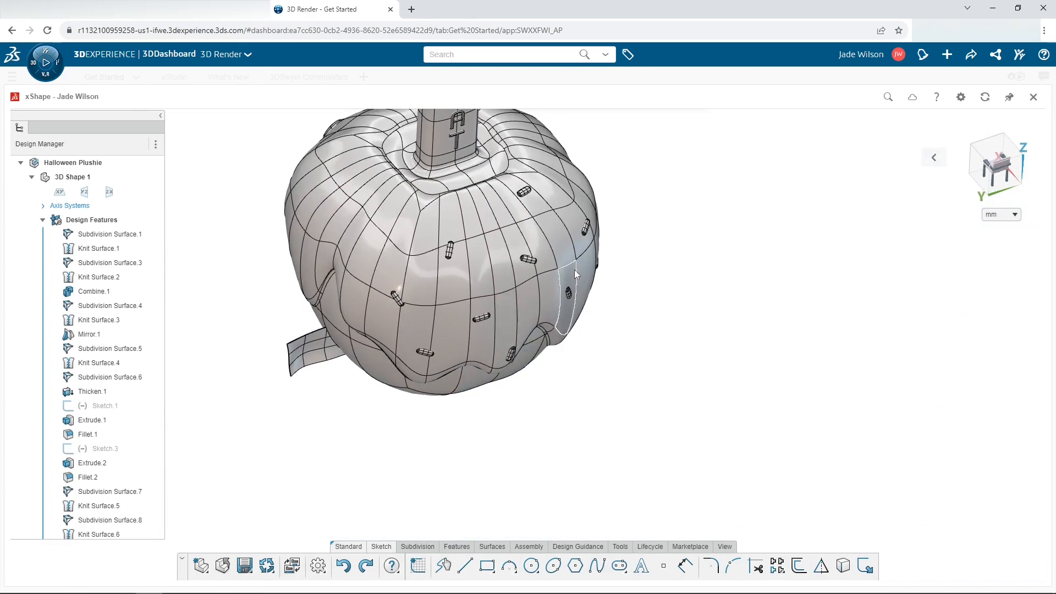
{"action": "scroll", "coordinate": [556, 270], "scroll_direction": "up", "scroll_amount": 5}
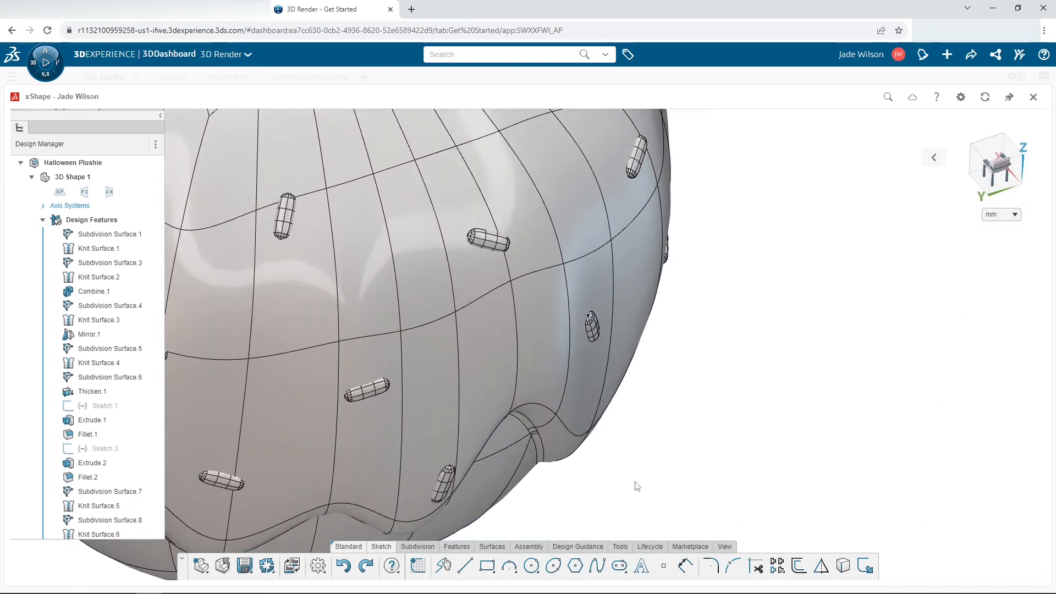
{"action": "left_click", "coordinate": [418, 546]}
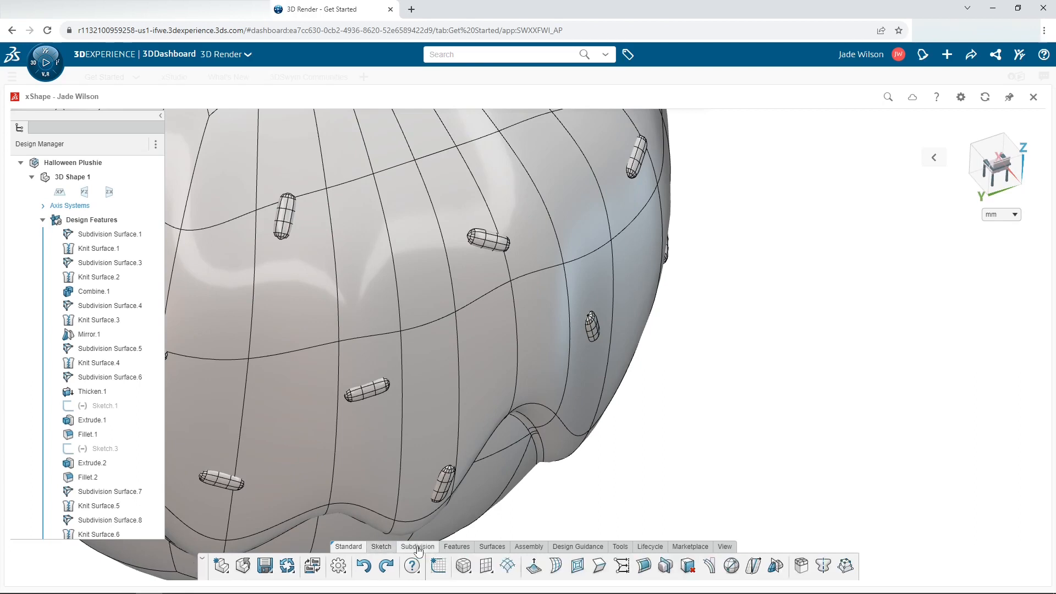
{"action": "left_click", "coordinate": [467, 575]}
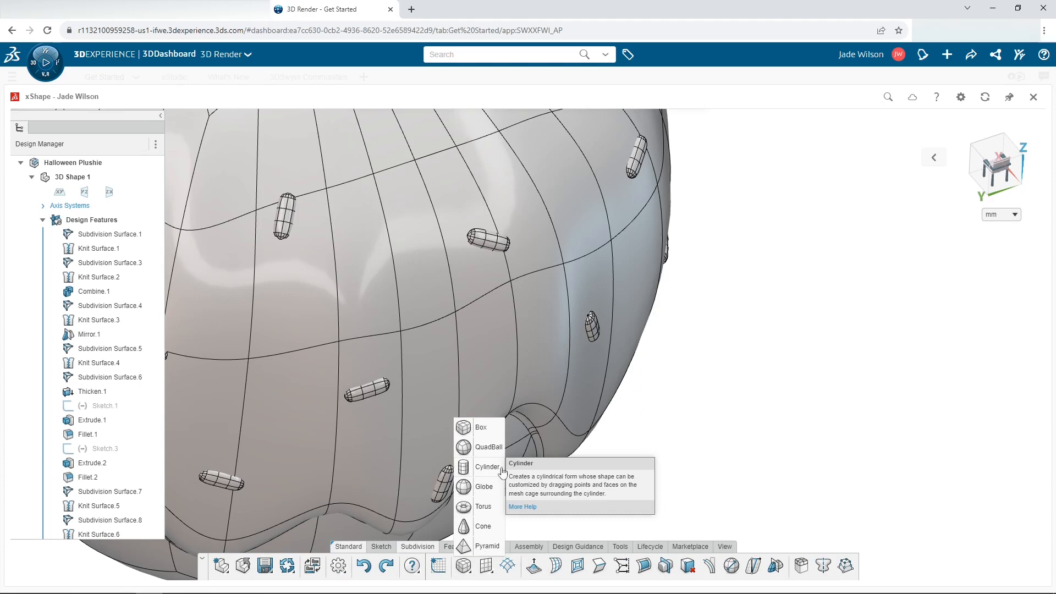
{"action": "left_click", "coordinate": [736, 434]}
- Examine the rounded sprinkles on the caramel coating up close and from several angles
{"action": "scroll", "coordinate": [533, 420], "scroll_direction": "down", "scroll_amount": 4}
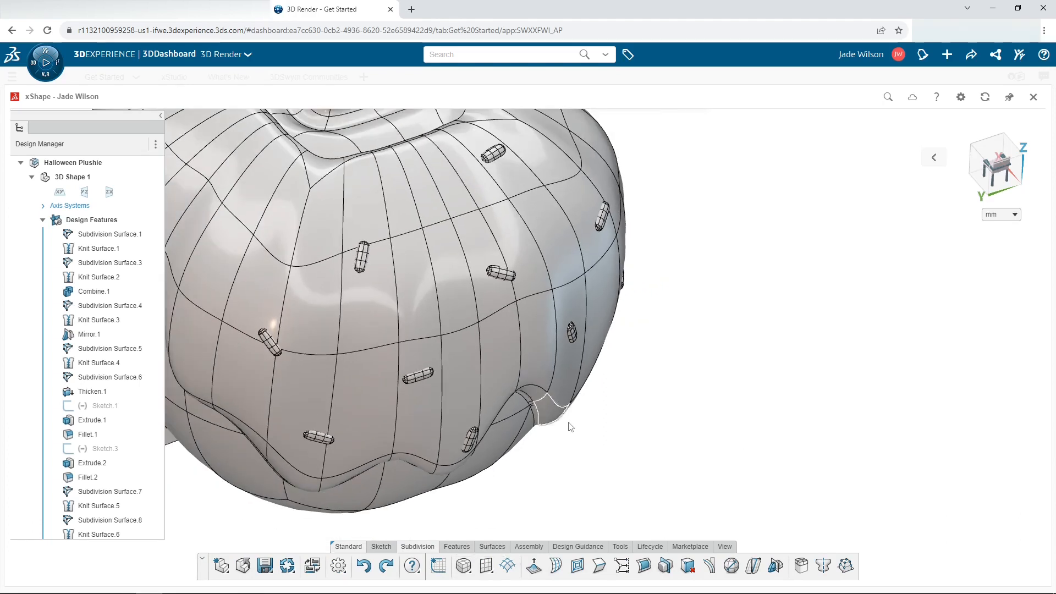
{"action": "middle_click_drag", "start_coordinate": [569, 426], "coordinate": [557, 360]}
{"action": "scroll", "coordinate": [311, 319], "scroll_direction": "up", "scroll_amount": 7}
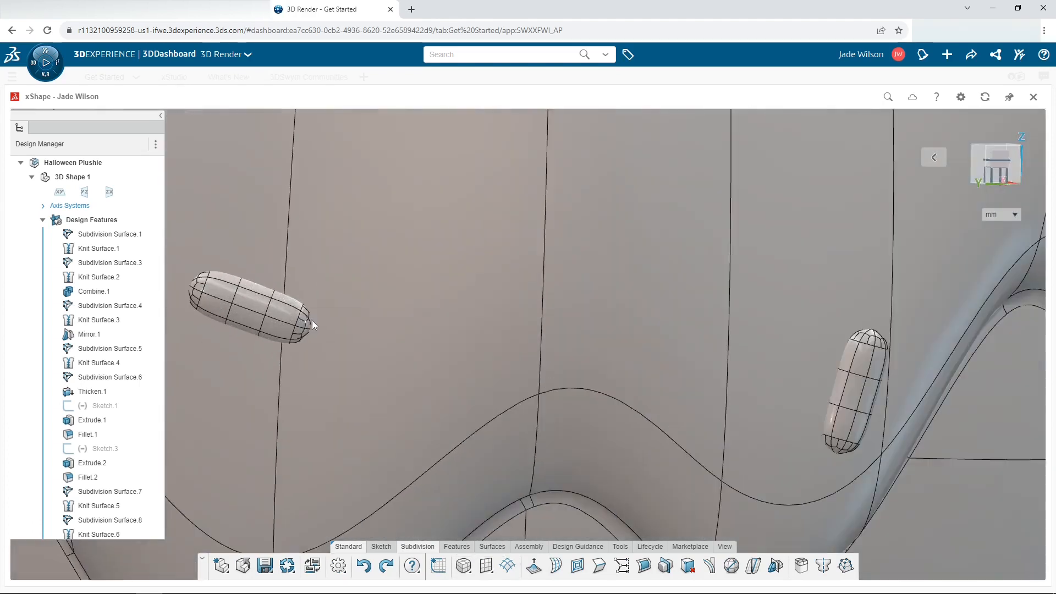
{"action": "scroll", "coordinate": [311, 321], "scroll_direction": "up", "scroll_amount": 2}
{"action": "middle_click_drag", "start_coordinate": [309, 330], "coordinate": [217, 259]}
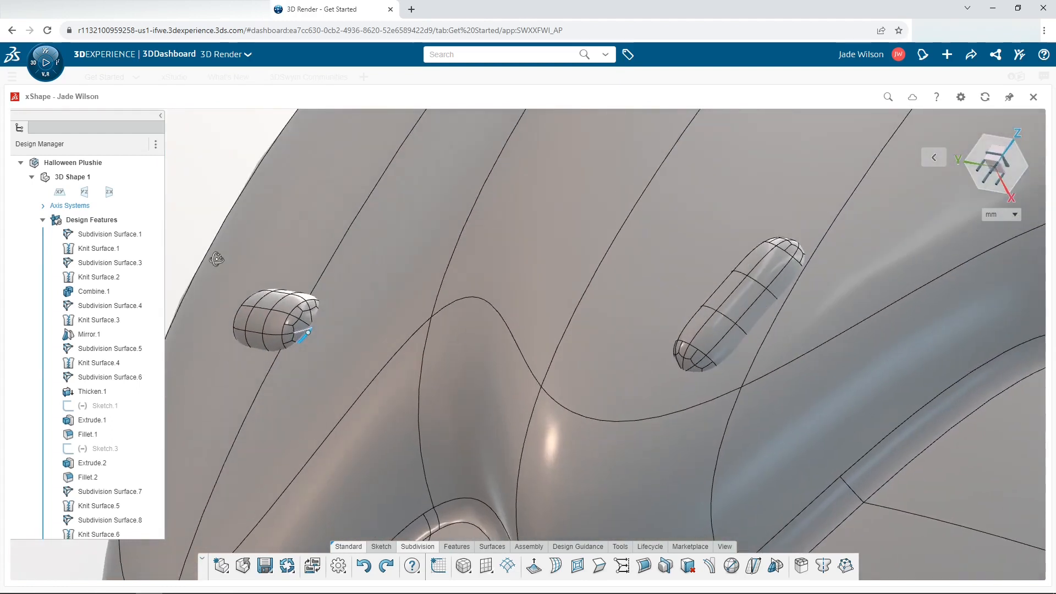
{"action": "middle_click_drag", "start_coordinate": [217, 259], "coordinate": [258, 291]}
{"action": "scroll", "coordinate": [571, 355], "scroll_direction": "down", "scroll_amount": 8}
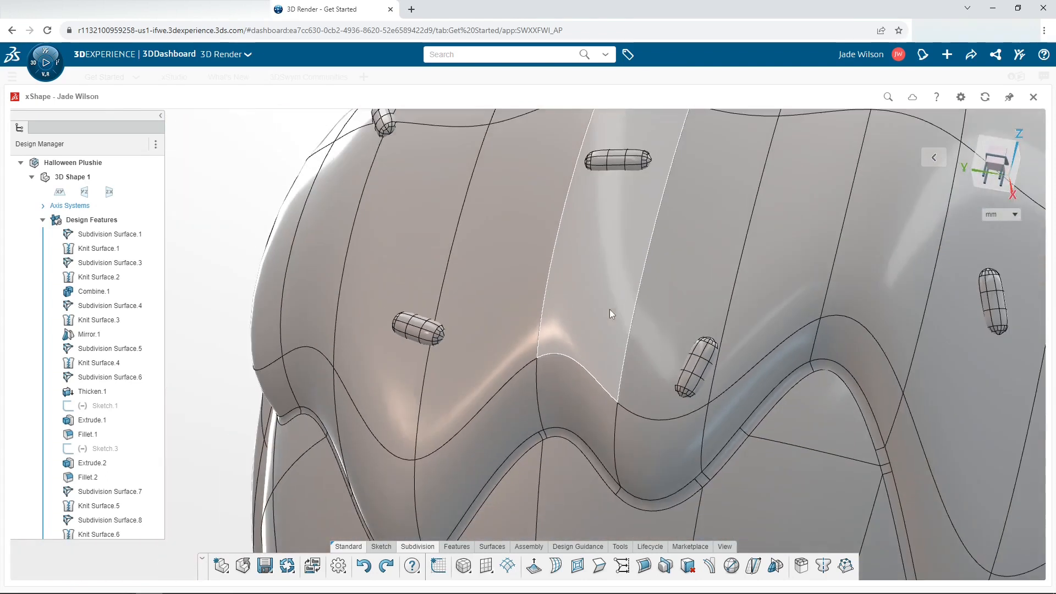
{"action": "scroll", "coordinate": [635, 300], "scroll_direction": "down", "scroll_amount": 2}
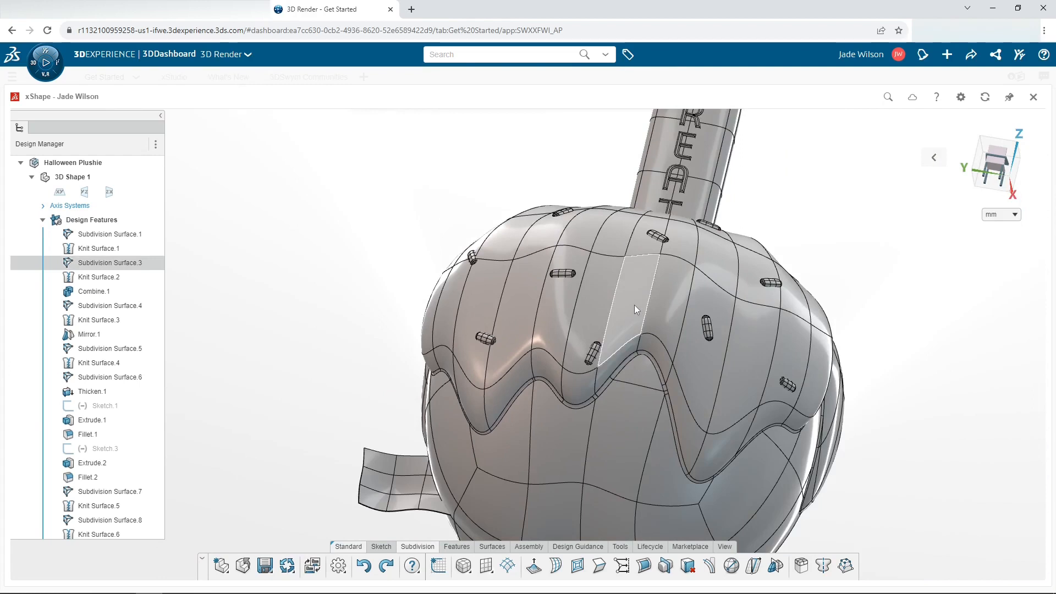
- Display the whole plushie from its face side with the edge display set to No edges
{"action": "middle_click_drag", "start_coordinate": [635, 305], "coordinate": [477, 373]}
{"action": "middle_click_drag", "start_coordinate": [419, 347], "coordinate": [465, 357]}
{"action": "scroll", "coordinate": [466, 356], "scroll_direction": "down", "scroll_amount": 4}
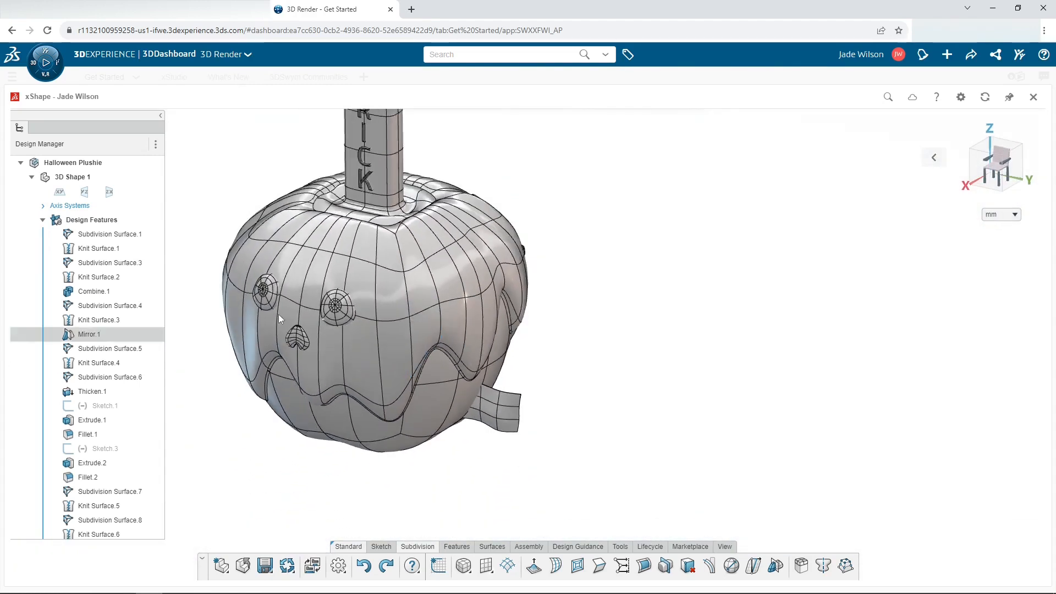
{"action": "scroll", "coordinate": [313, 260], "scroll_direction": "up", "scroll_amount": 3}
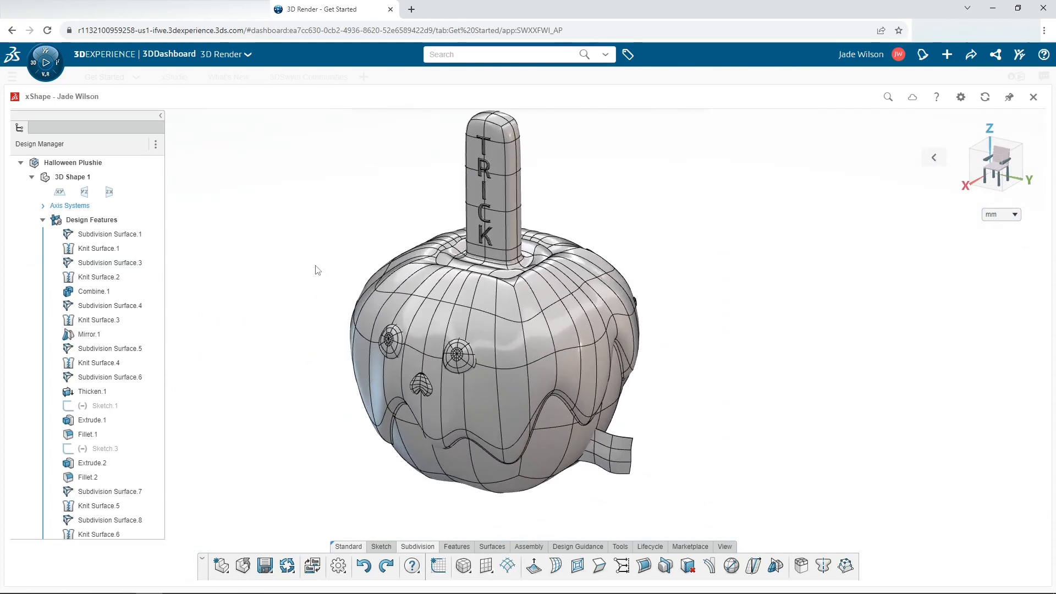
{"action": "scroll", "coordinate": [309, 259], "scroll_direction": "up", "scroll_amount": 1}
{"action": "left_click", "coordinate": [727, 548]}
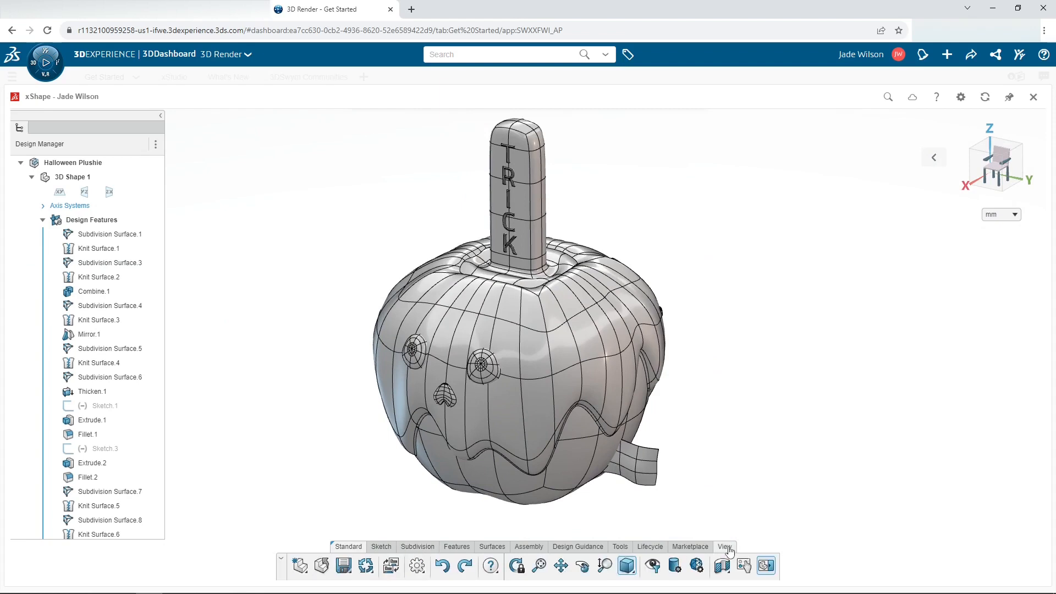
{"action": "left_click", "coordinate": [674, 566]}
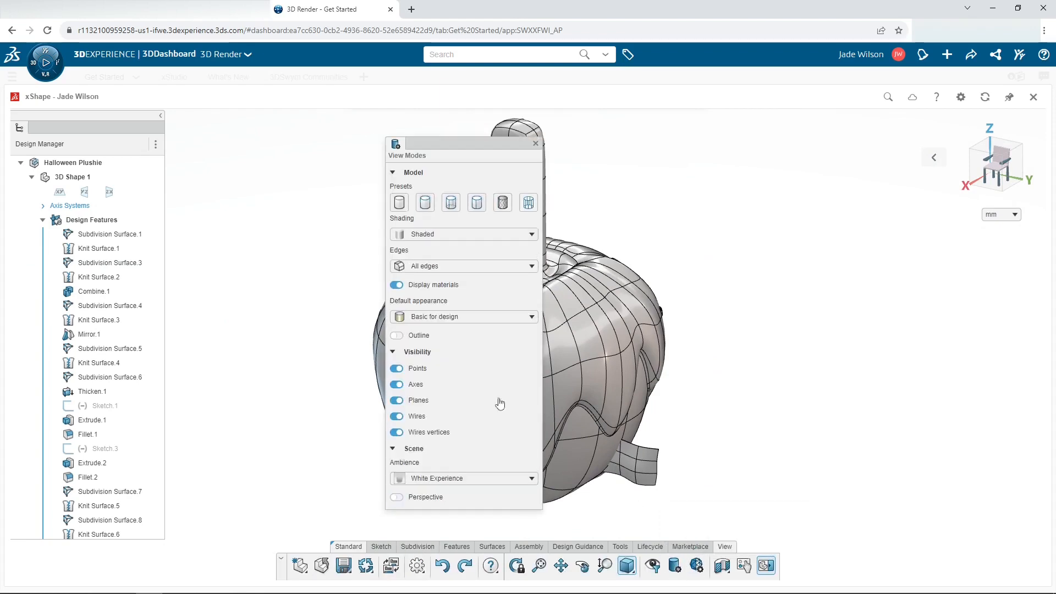
{"action": "left_click", "coordinate": [468, 266]}
{"action": "left_click", "coordinate": [432, 298]}
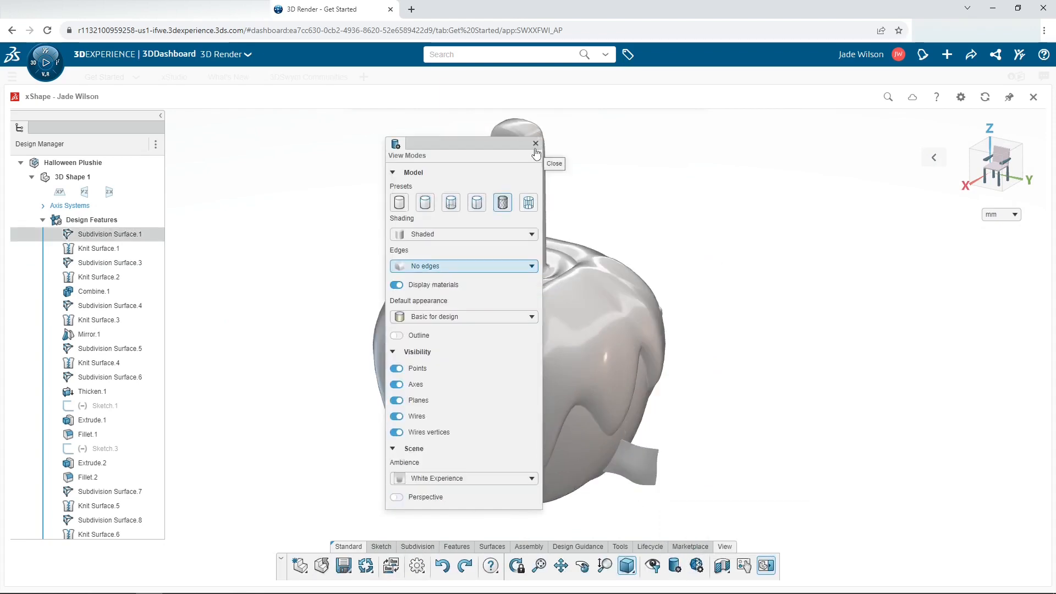
{"action": "left_click", "coordinate": [535, 143]}
{"action": "middle_click_drag", "start_coordinate": [778, 306], "coordinate": [779, 399]}
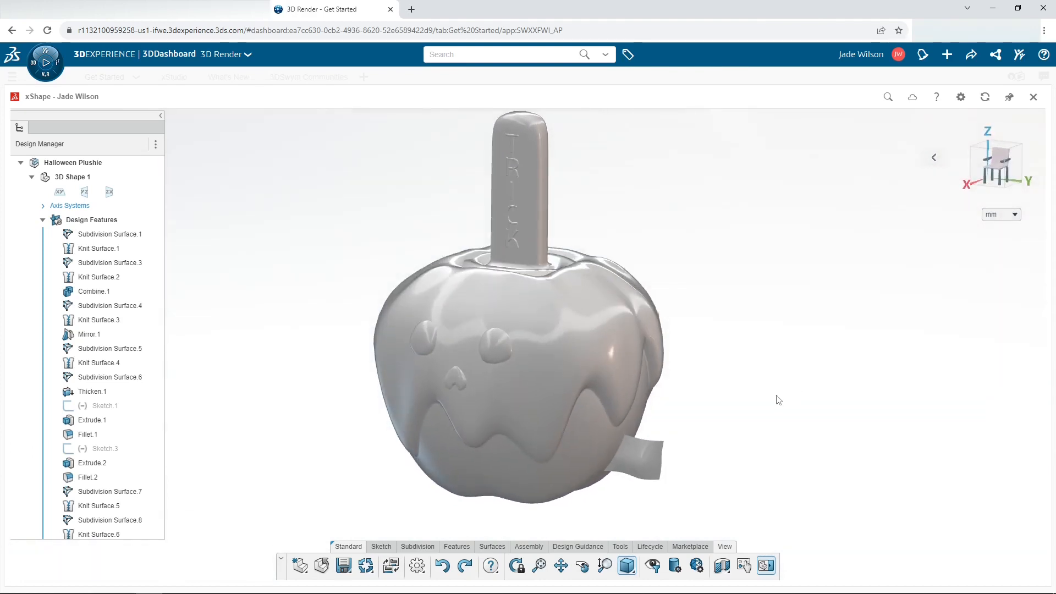
- Set the model's edge display back to All edges in the view modes
{"action": "left_click", "coordinate": [675, 565]}
{"action": "left_click", "coordinate": [440, 266]}
{"action": "left_click", "coordinate": [431, 294]}
{"action": "left_click", "coordinate": [836, 302]}
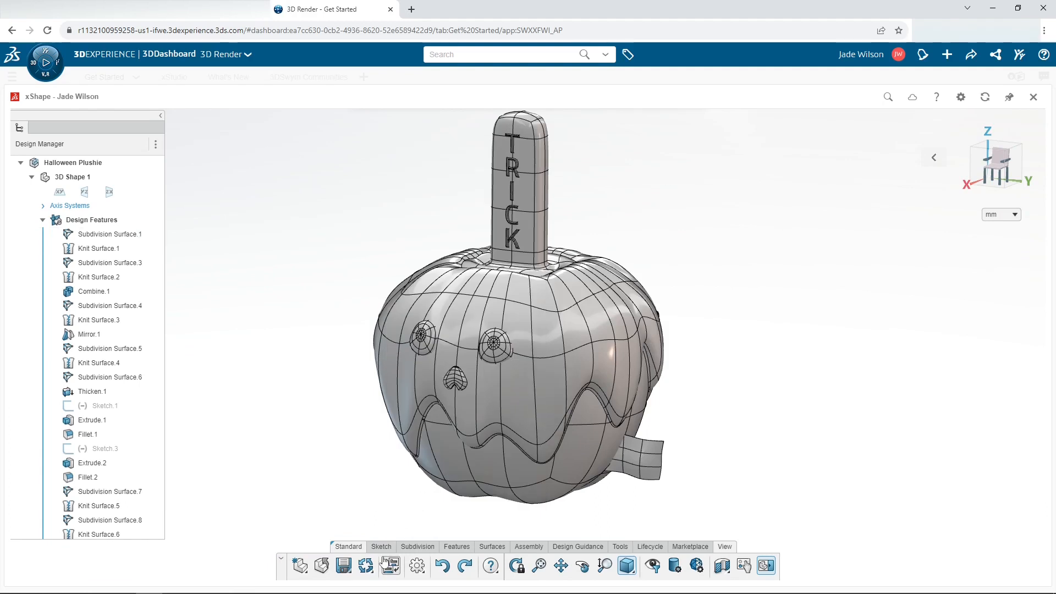
- Set up an export of the model to a file on disk in STEP AP214 format
{"action": "left_click", "coordinate": [350, 576]}
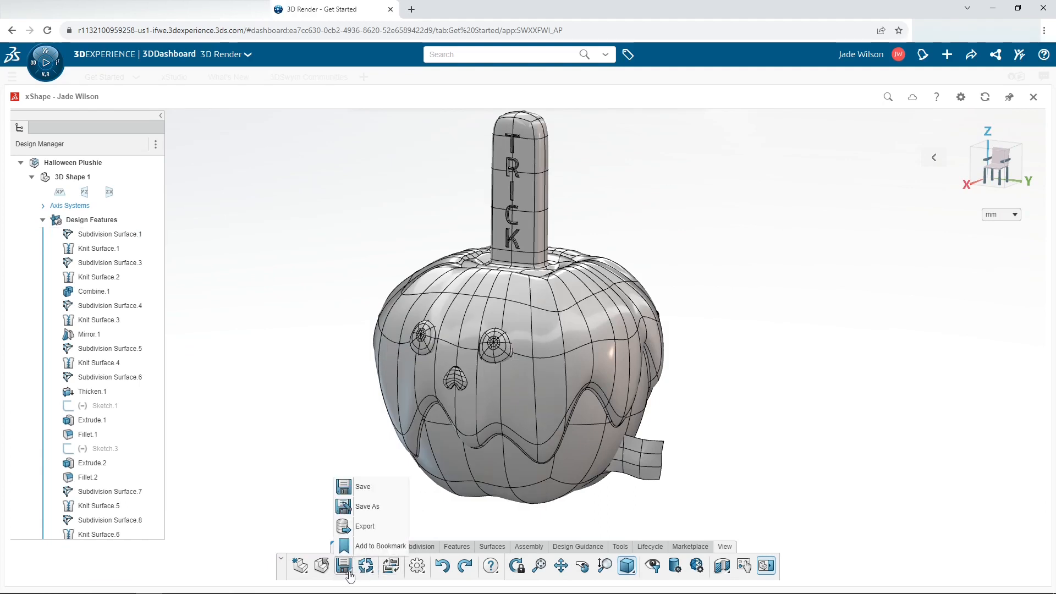
{"action": "left_click", "coordinate": [365, 527]}
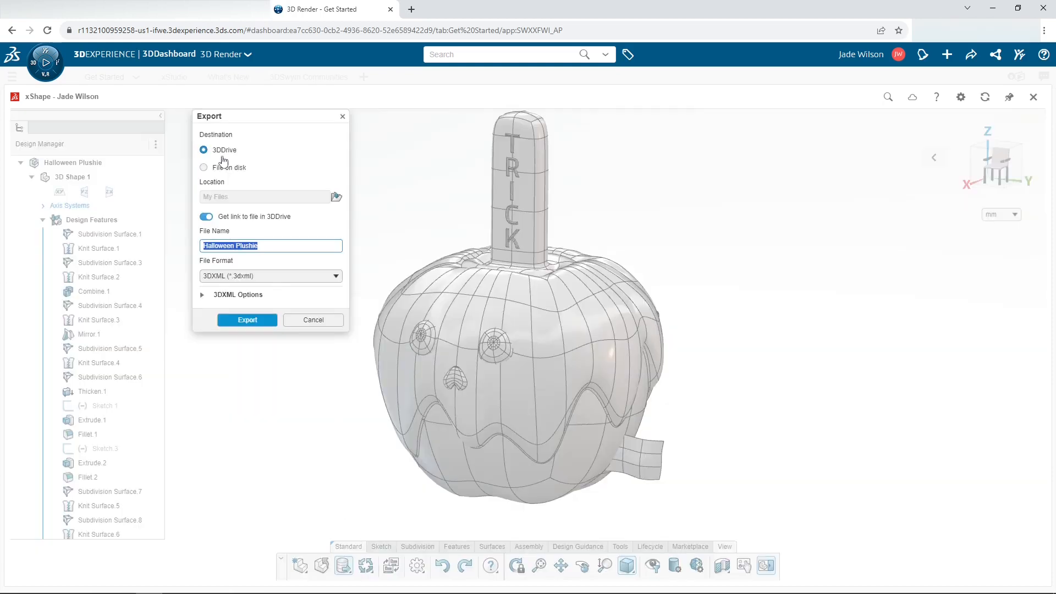
{"action": "left_click", "coordinate": [226, 168]}
{"action": "left_click", "coordinate": [226, 227]}
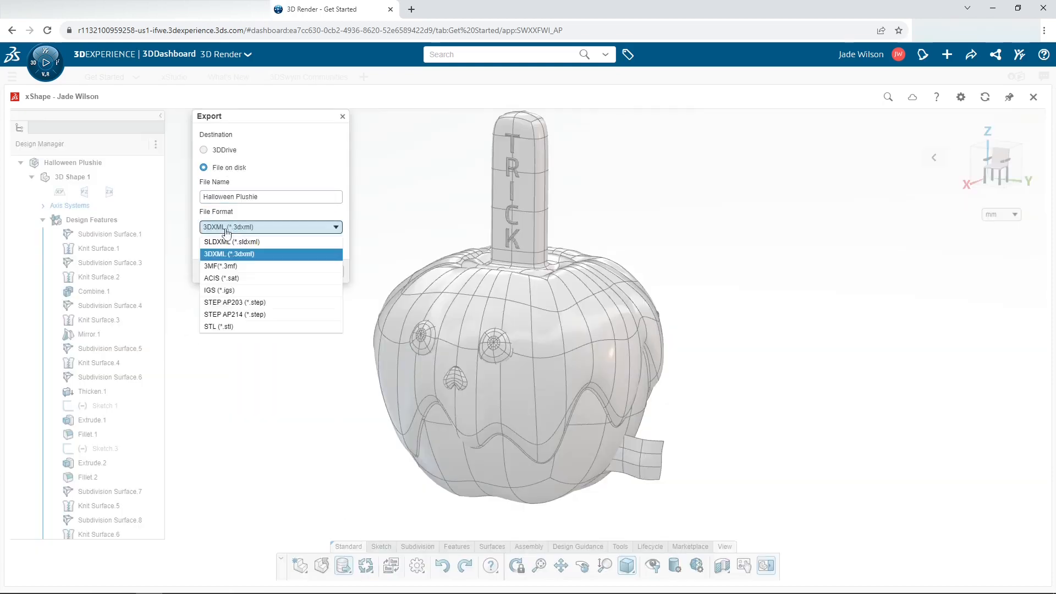
{"action": "left_click", "coordinate": [243, 310]}
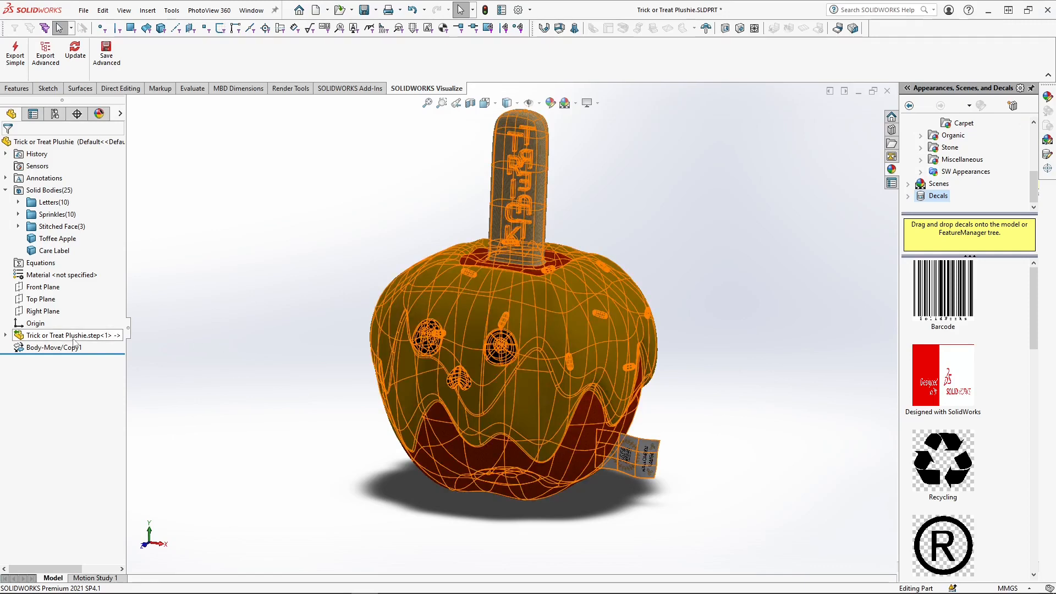
- In SOLIDWORKS, highlight the imported Trick or Treat Plushie.step feature, all solid bodies, and the Letters, Sprinkles and Stitched Face folders in turn
{"action": "left_click", "coordinate": [98, 339]}
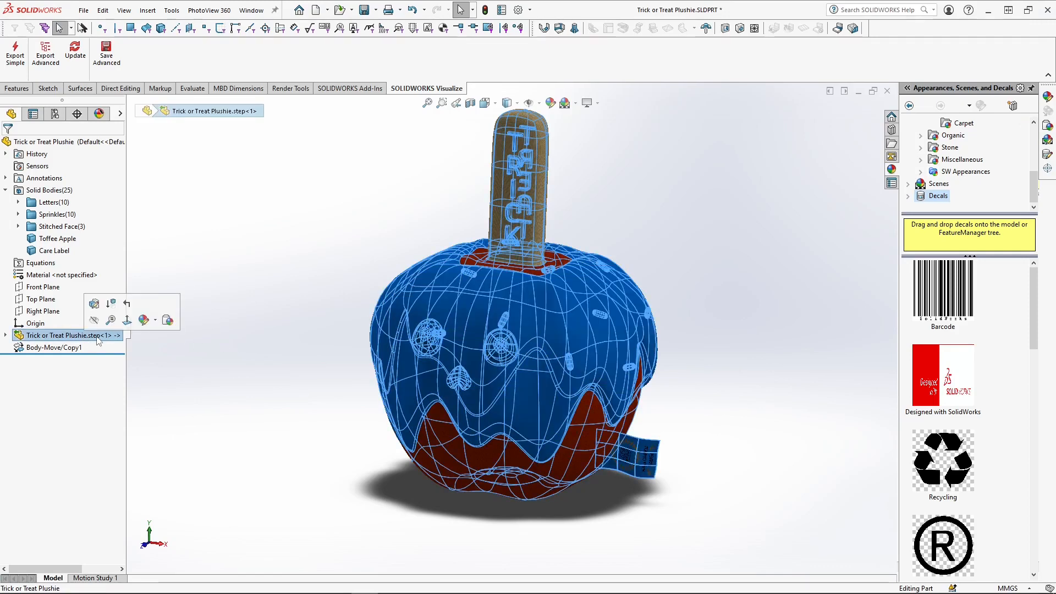
{"action": "left_click", "coordinate": [59, 191]}
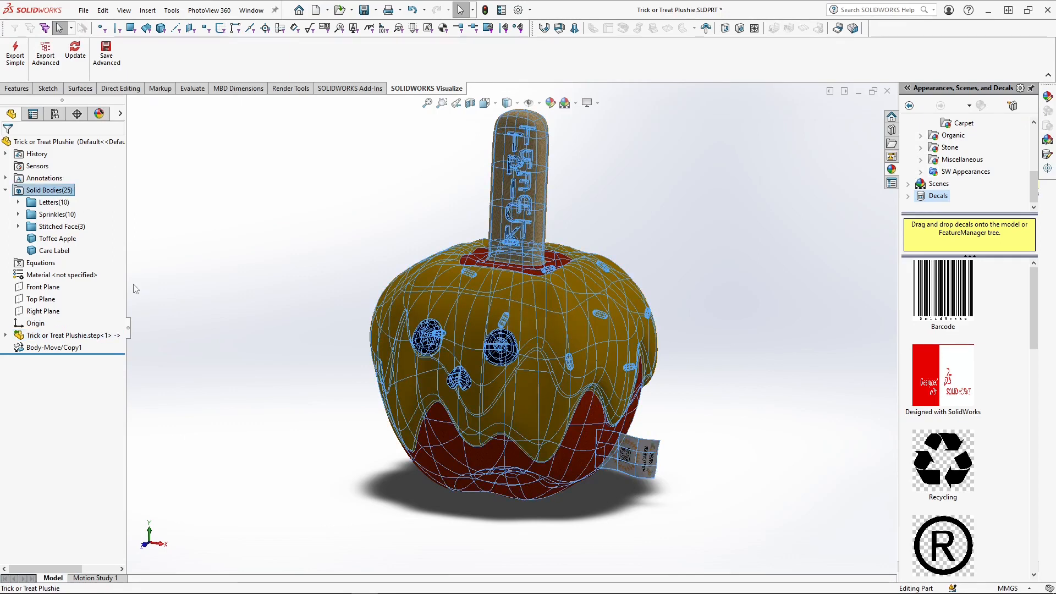
{"action": "left_click", "coordinate": [47, 205]}
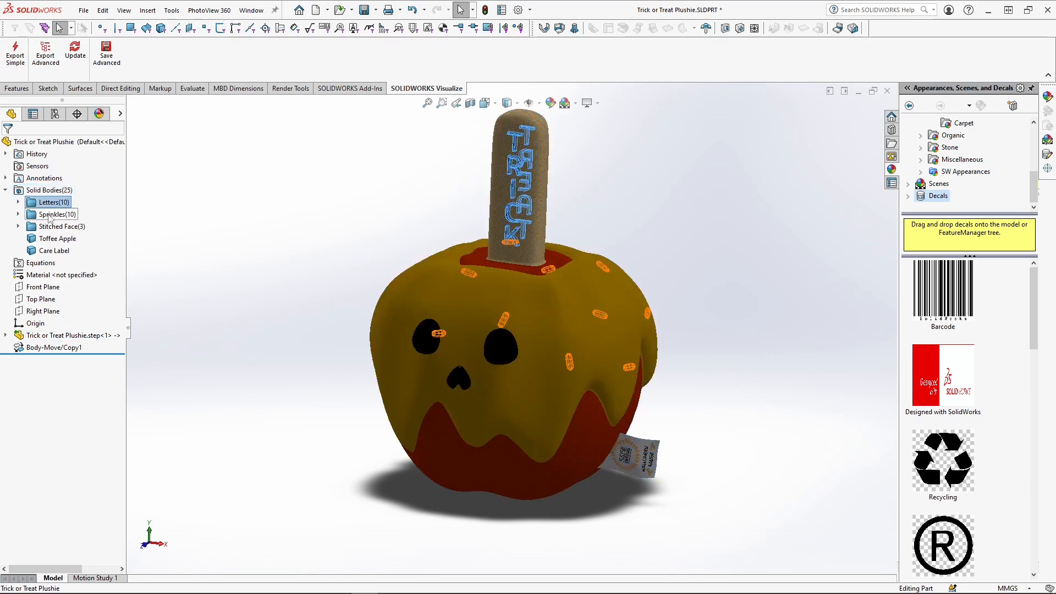
{"action": "left_click", "coordinate": [52, 214]}
{"action": "left_click", "coordinate": [51, 228]}
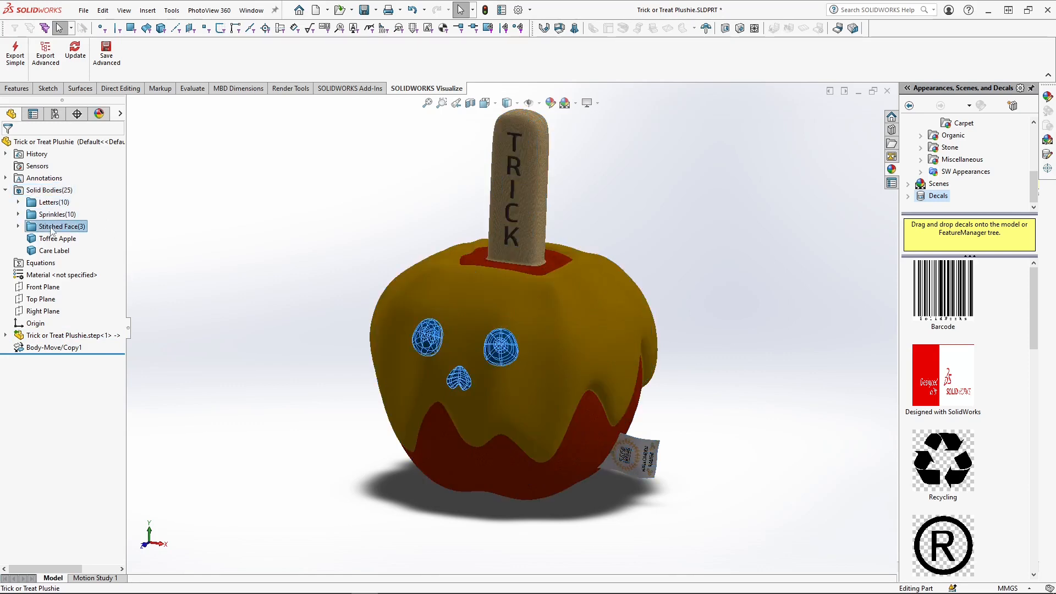
- Highlight the Toffee Apple and Care Label bodies and the Body-Move/Copy1 feature in turn
{"action": "left_click", "coordinate": [53, 241]}
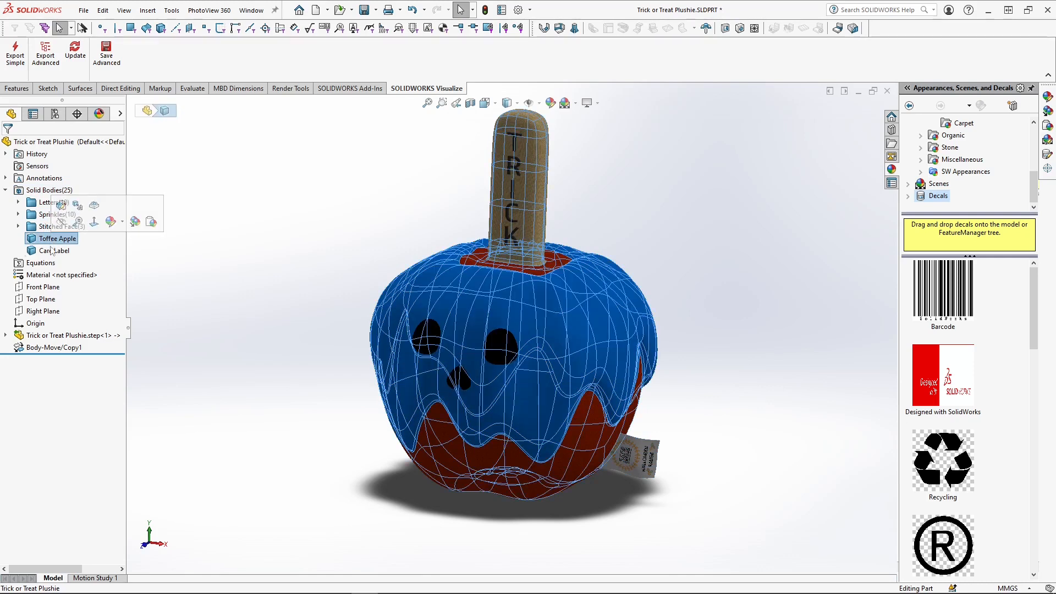
{"action": "left_click", "coordinate": [54, 251]}
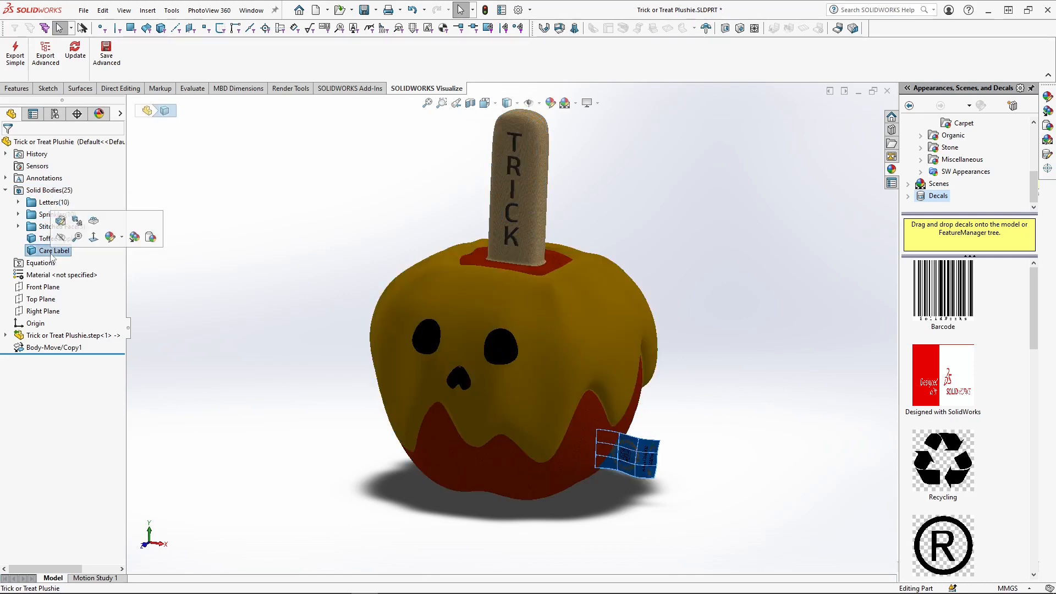
{"action": "left_click", "coordinate": [221, 313]}
{"action": "left_click", "coordinate": [50, 348]}
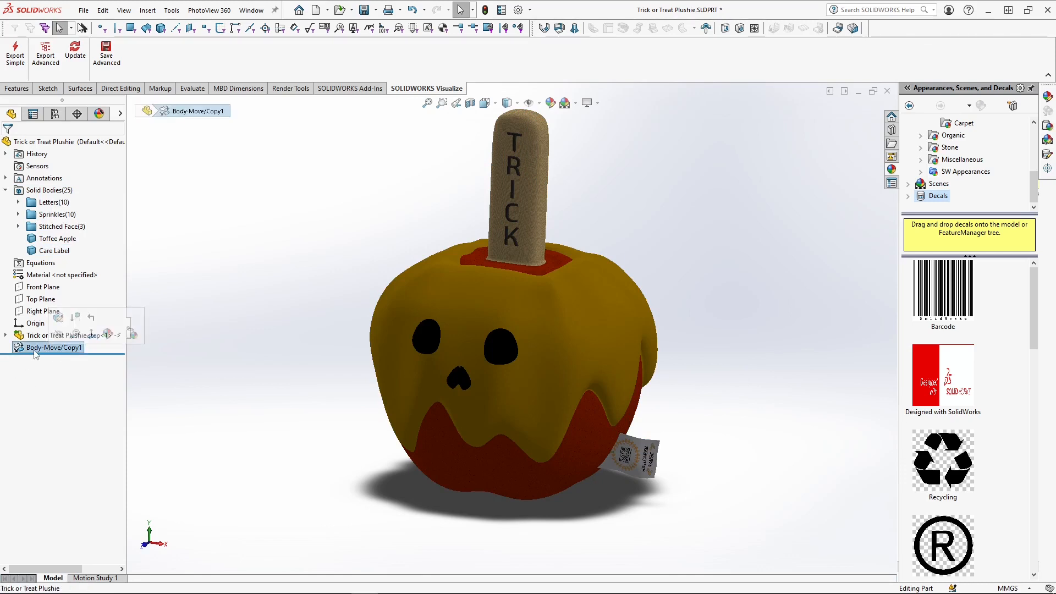
{"action": "left_click", "coordinate": [244, 381]}
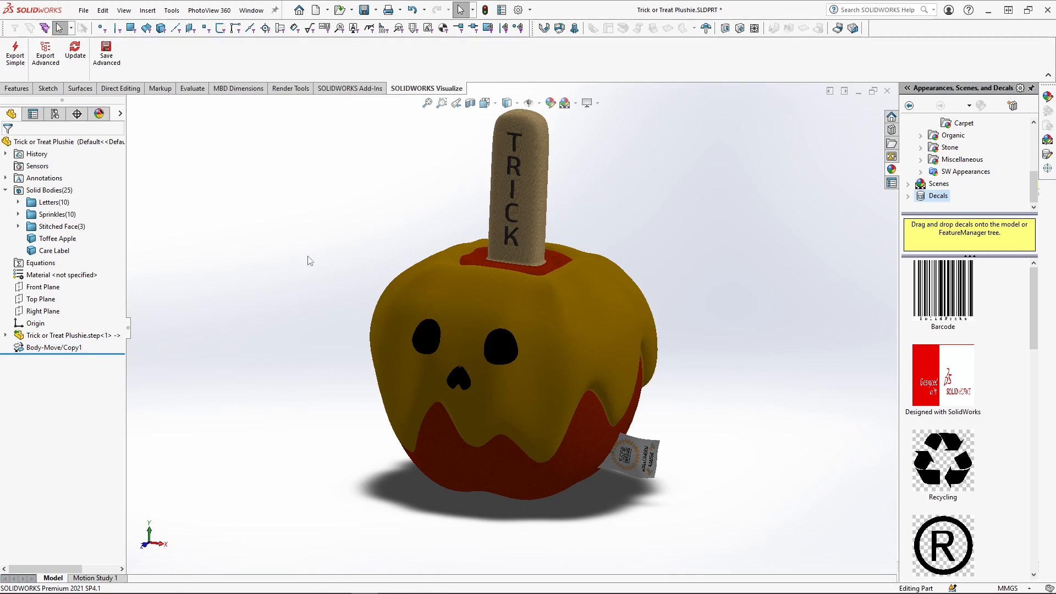
- List the part's decals and highlight the Label Front decal, inspecting it close up on the care label
{"action": "left_click", "coordinate": [100, 115]}
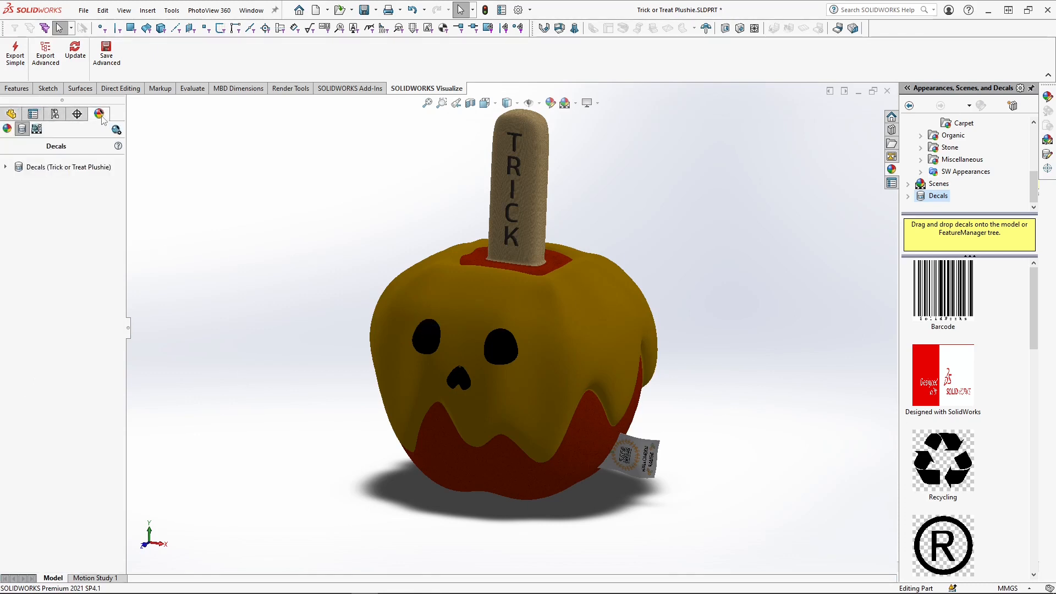
{"action": "left_click", "coordinate": [6, 166]}
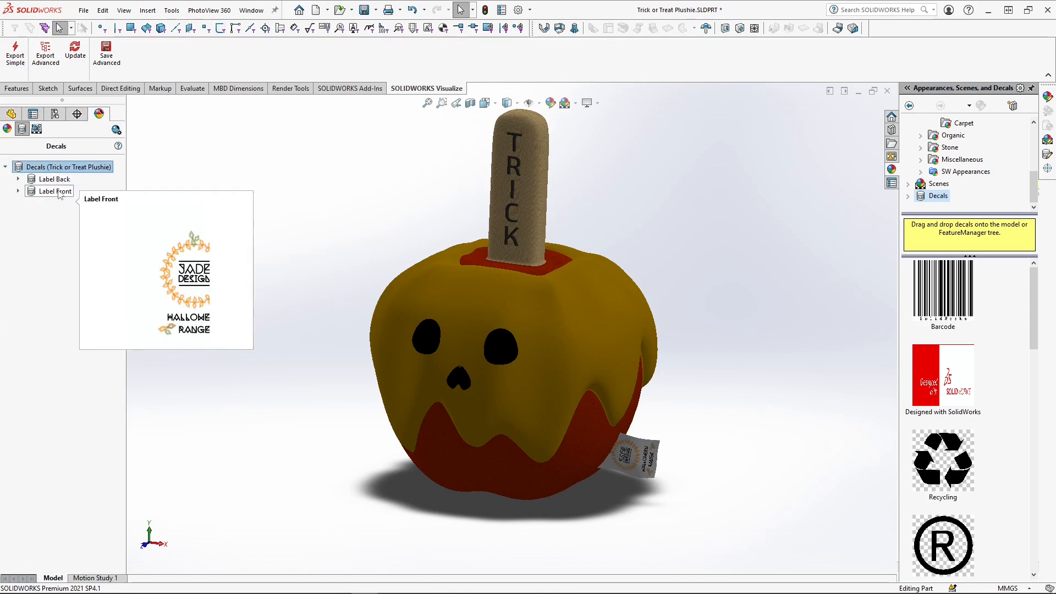
{"action": "left_click", "coordinate": [59, 194]}
{"action": "scroll", "coordinate": [667, 466], "scroll_direction": "down", "scroll_amount": 8}
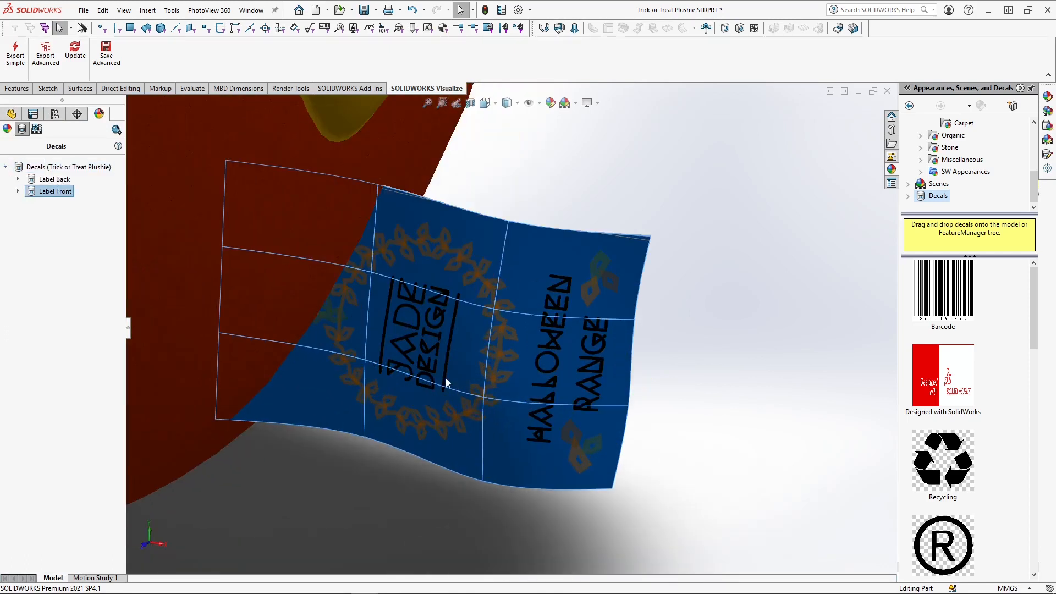
{"action": "left_click", "coordinate": [690, 438]}
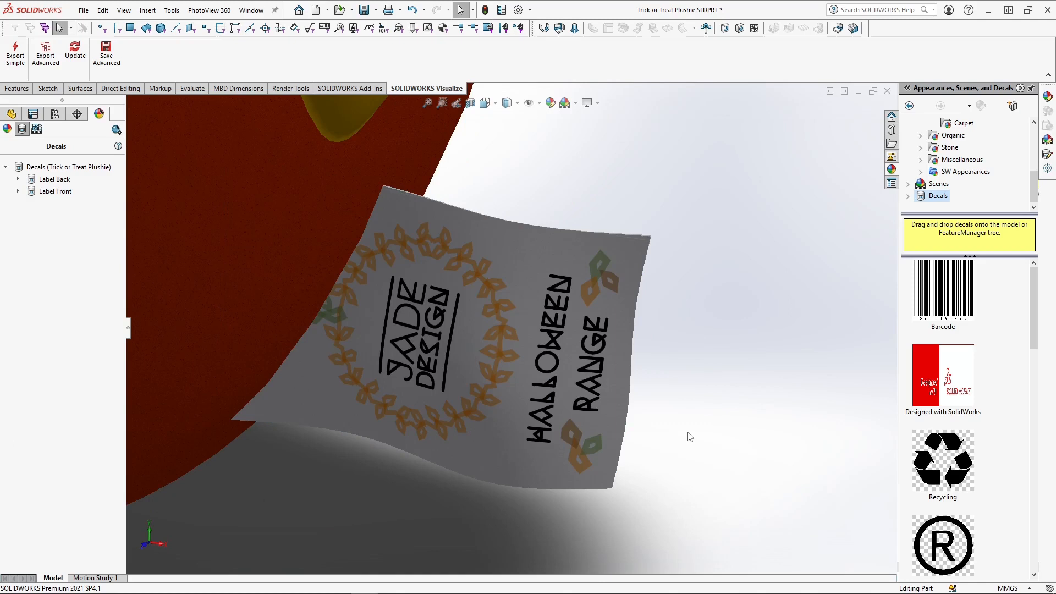
- Examine the printed back of the care label and return to a view of the whole plushie
{"action": "middle_click_drag", "start_coordinate": [726, 451], "coordinate": [669, 329]}
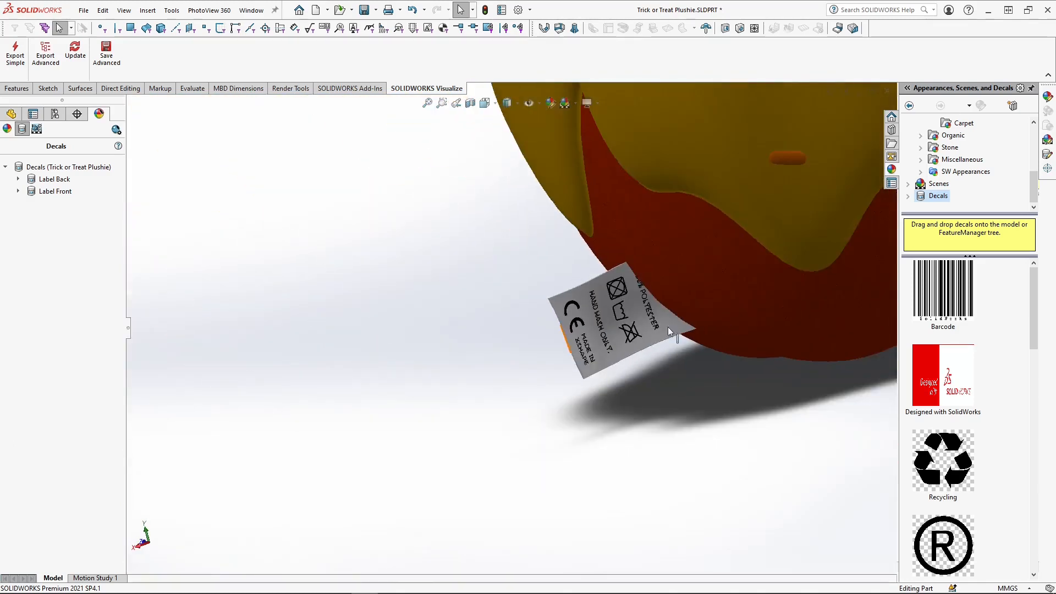
{"action": "scroll", "coordinate": [669, 327], "scroll_direction": "down", "scroll_amount": 5}
{"action": "middle_click_drag", "start_coordinate": [555, 347], "coordinate": [536, 369]}
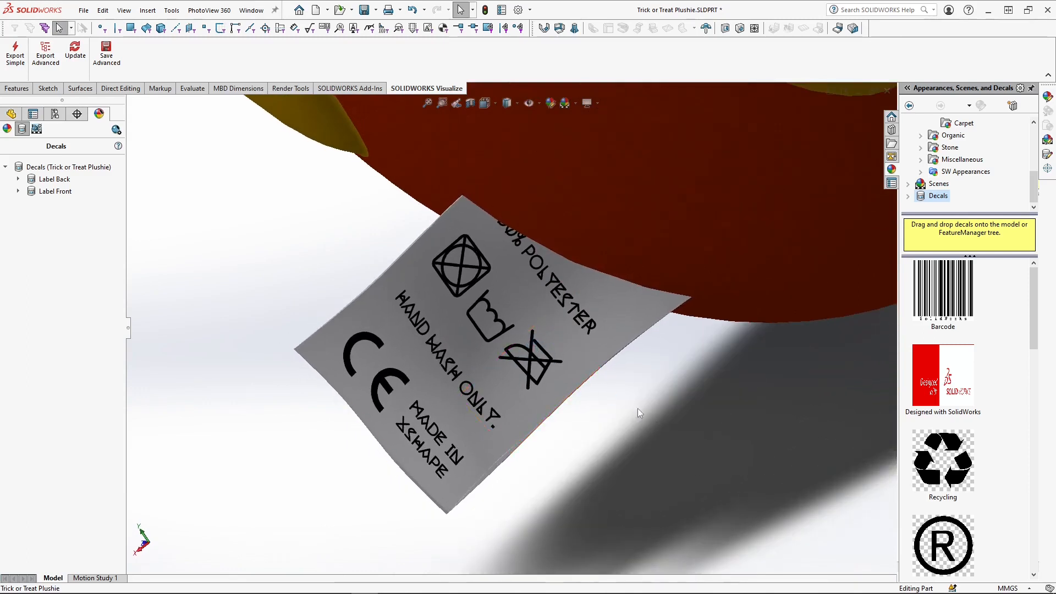
{"action": "middle_click_drag", "start_coordinate": [482, 417], "coordinate": [625, 358]}
{"action": "scroll", "coordinate": [424, 317], "scroll_direction": "up", "scroll_amount": 11}
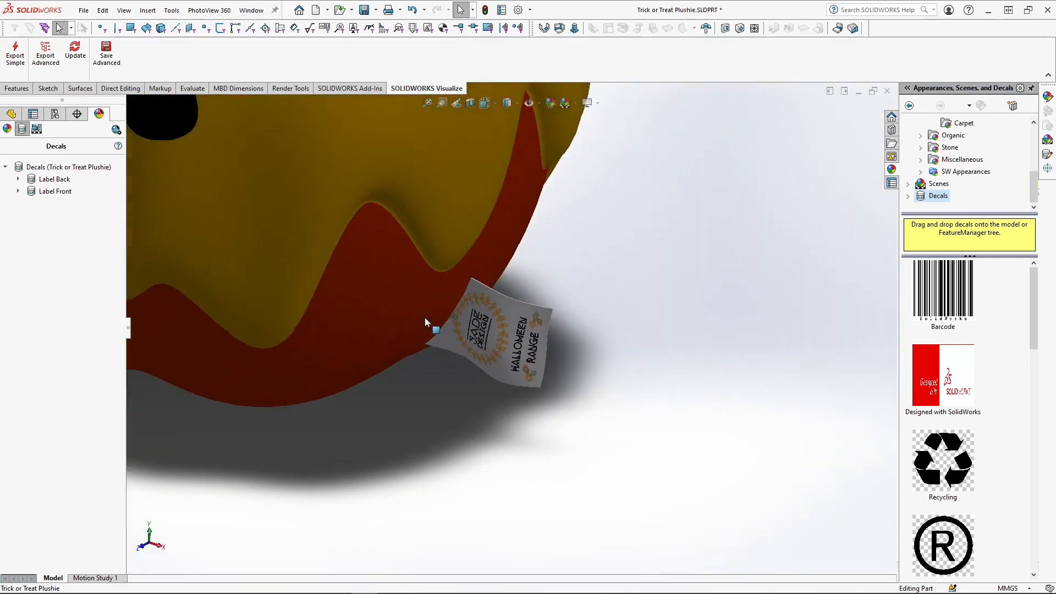
{"action": "scroll", "coordinate": [451, 303], "scroll_direction": "down", "scroll_amount": 2}
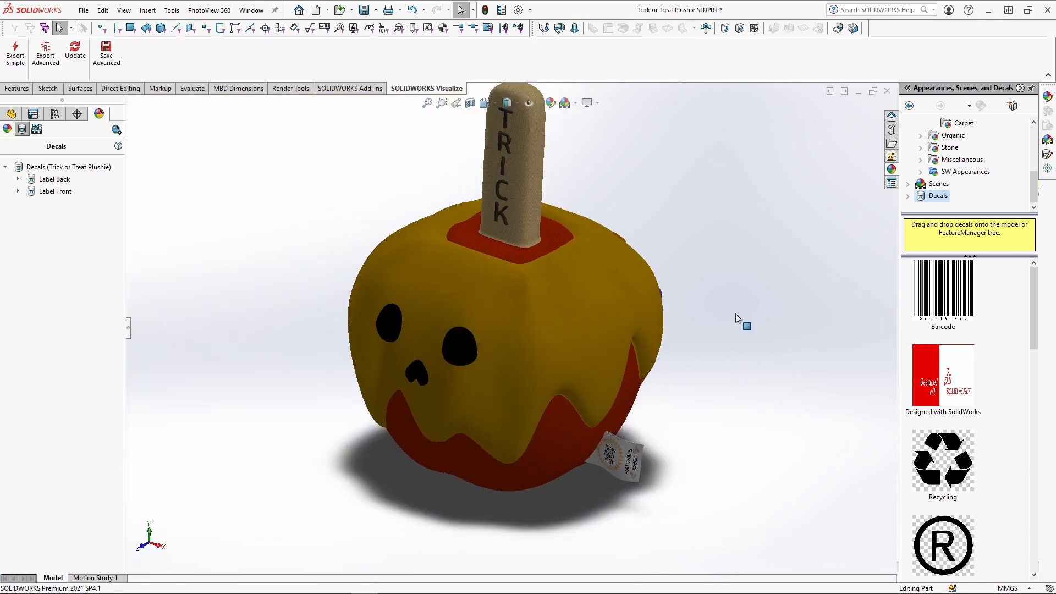
- List the part's appearances in history order and highlight where the color, carpet and cotton appearances are applied, one by one
{"action": "left_click", "coordinate": [7, 129]}
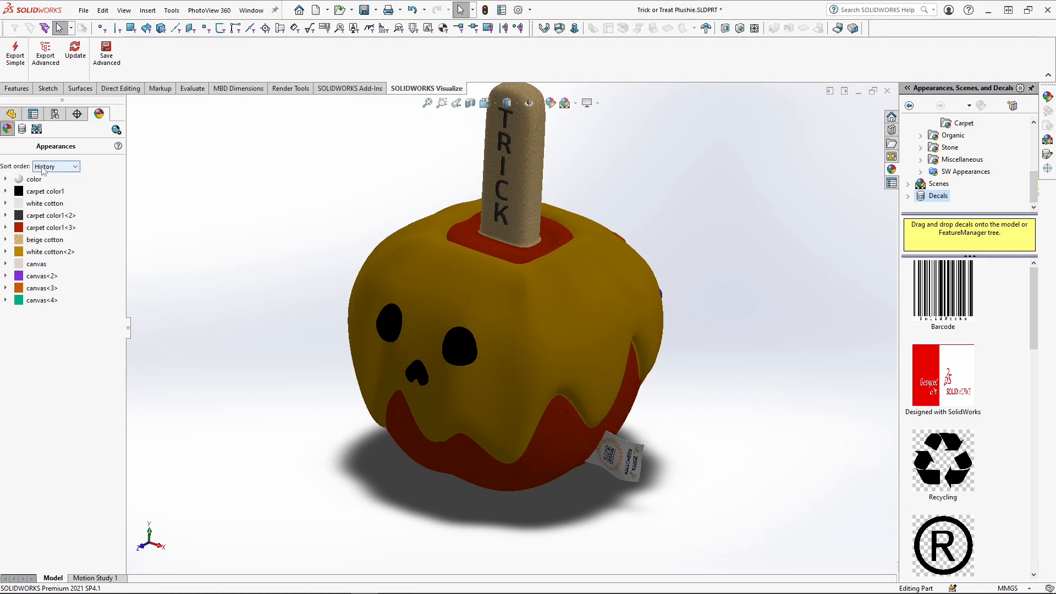
{"action": "left_click", "coordinate": [33, 180]}
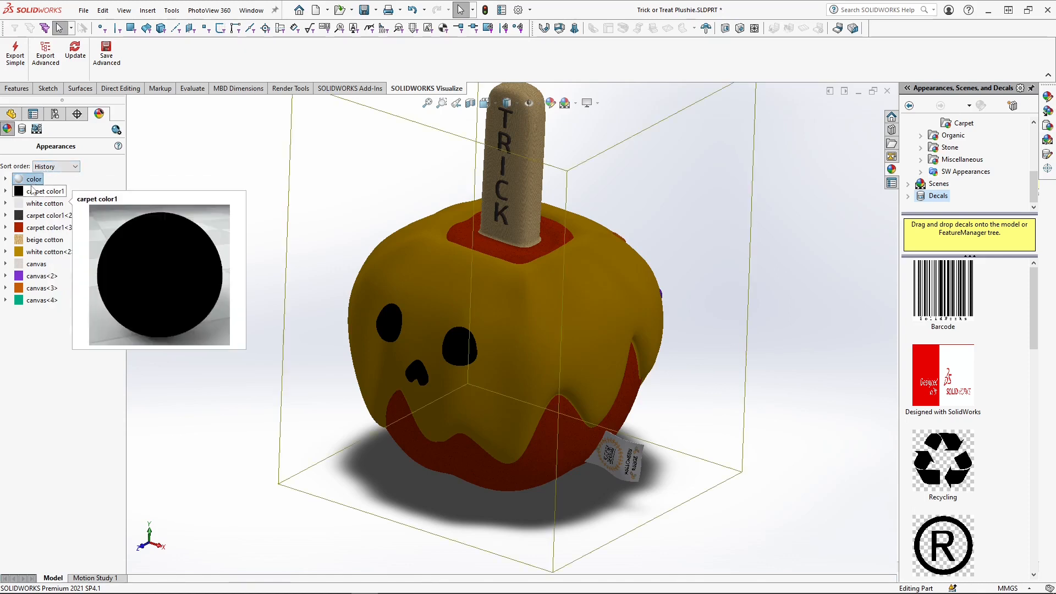
{"action": "left_click", "coordinate": [36, 193]}
{"action": "left_click", "coordinate": [40, 204]}
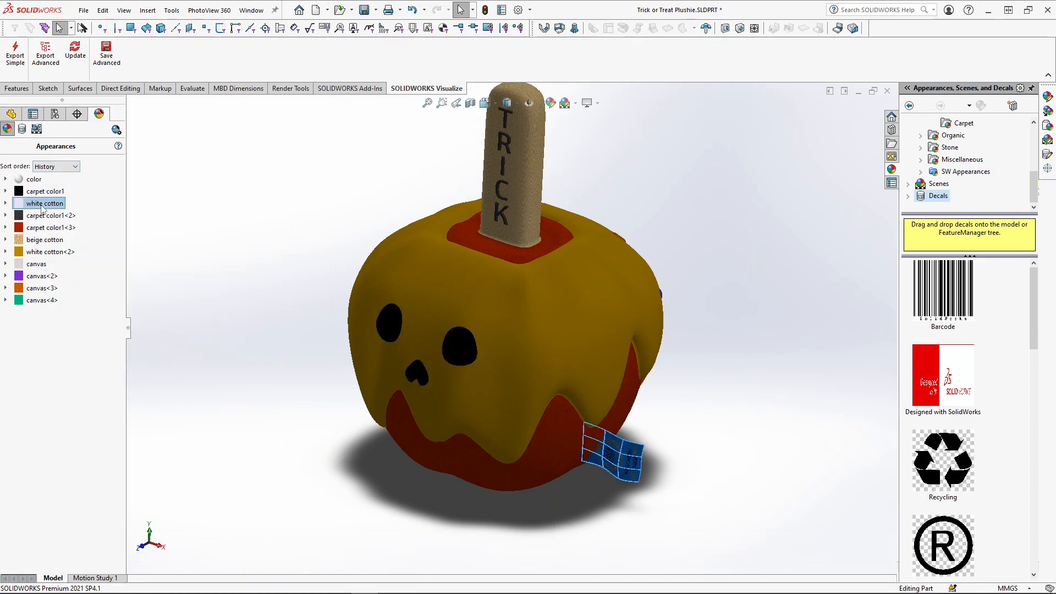
{"action": "left_click", "coordinate": [46, 218]}
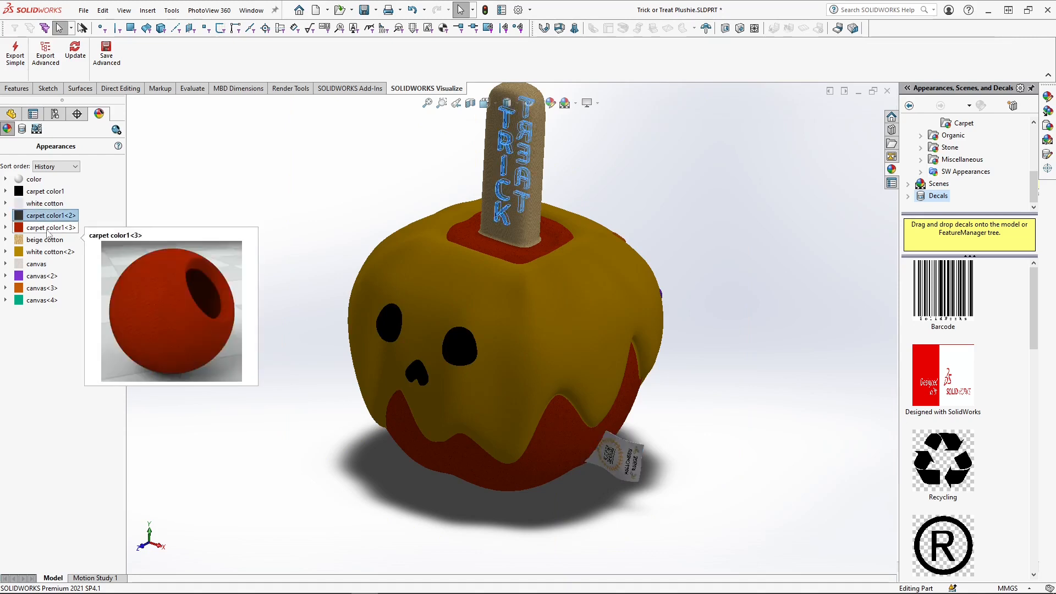
{"action": "left_click", "coordinate": [48, 228]}
{"action": "left_click", "coordinate": [48, 240]}
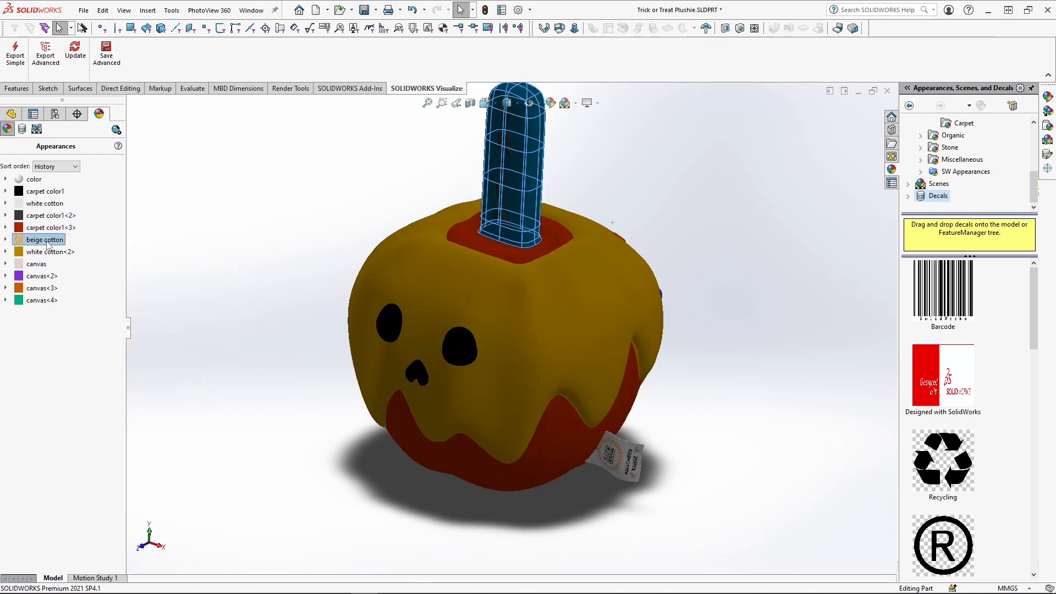
{"action": "left_click", "coordinate": [47, 252]}
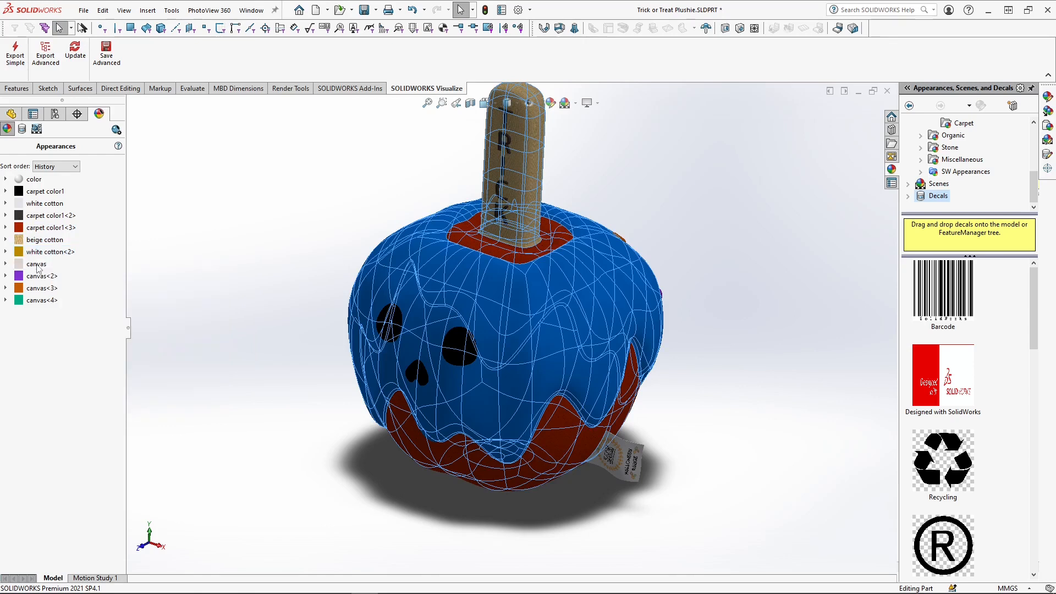
- Highlight the sprinkles that use the canvas, canvas<2> and canvas<3> appearances in turn, and fit the whole model in view
{"action": "left_click", "coordinate": [38, 264]}
{"action": "middle_click_drag", "start_coordinate": [308, 300], "coordinate": [676, 350]}
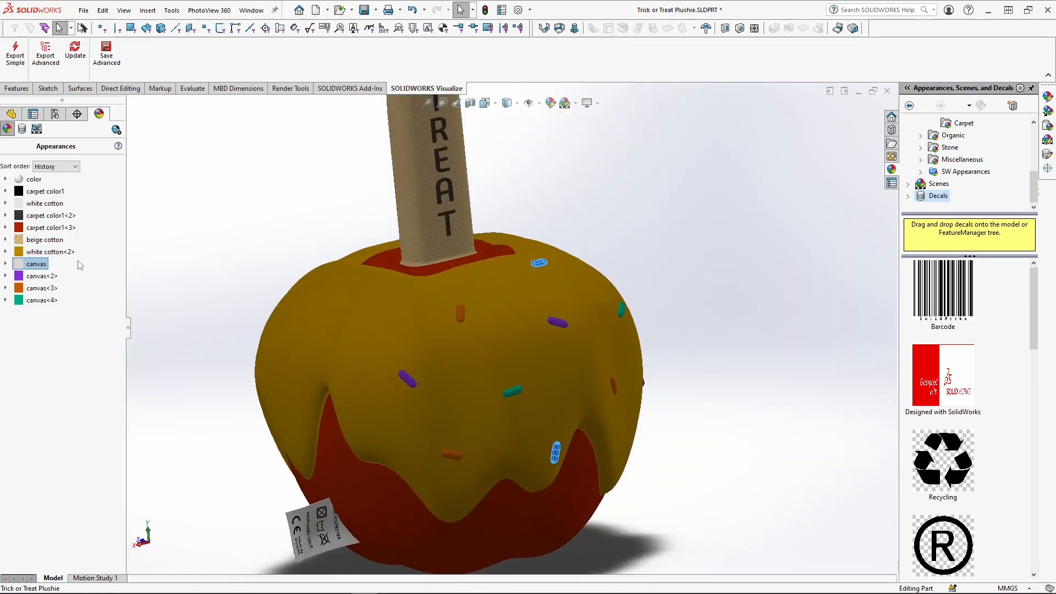
{"action": "left_click", "coordinate": [40, 276]}
{"action": "left_click", "coordinate": [40, 288]}
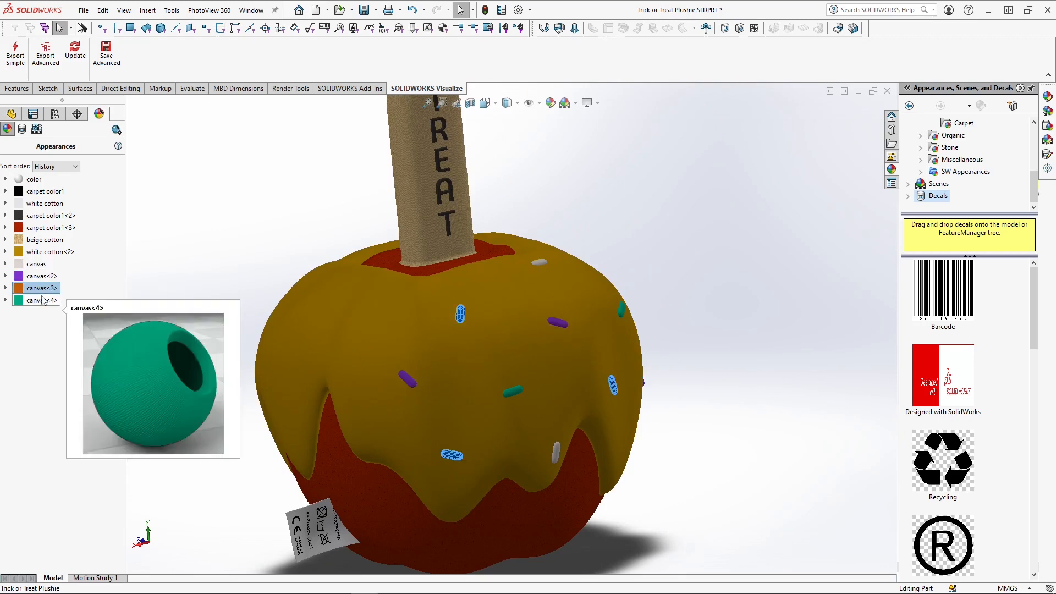
{"action": "left_click", "coordinate": [252, 242]}
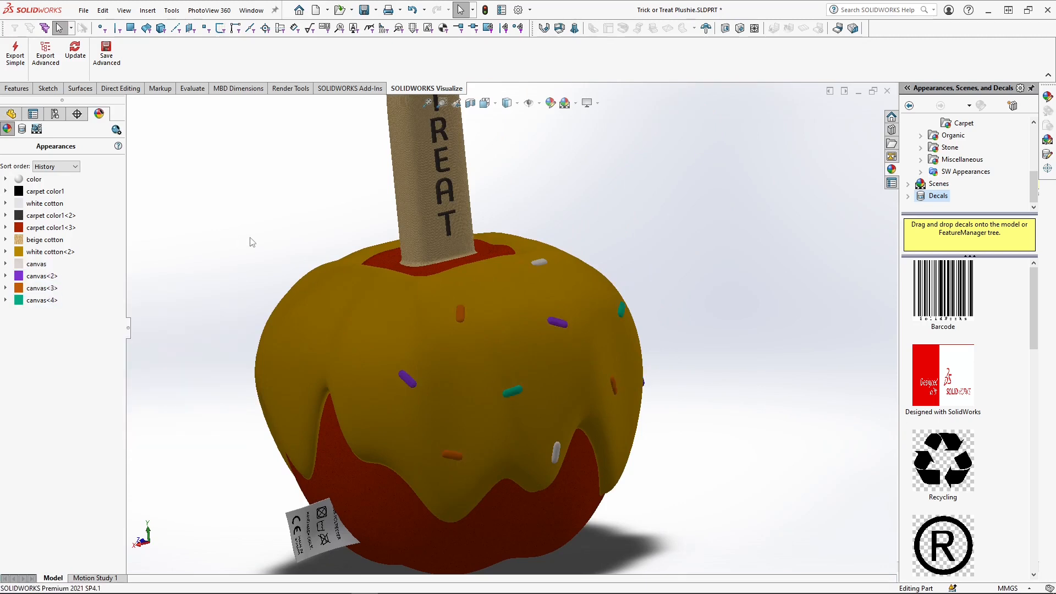
{"action": "key", "text": "f"}
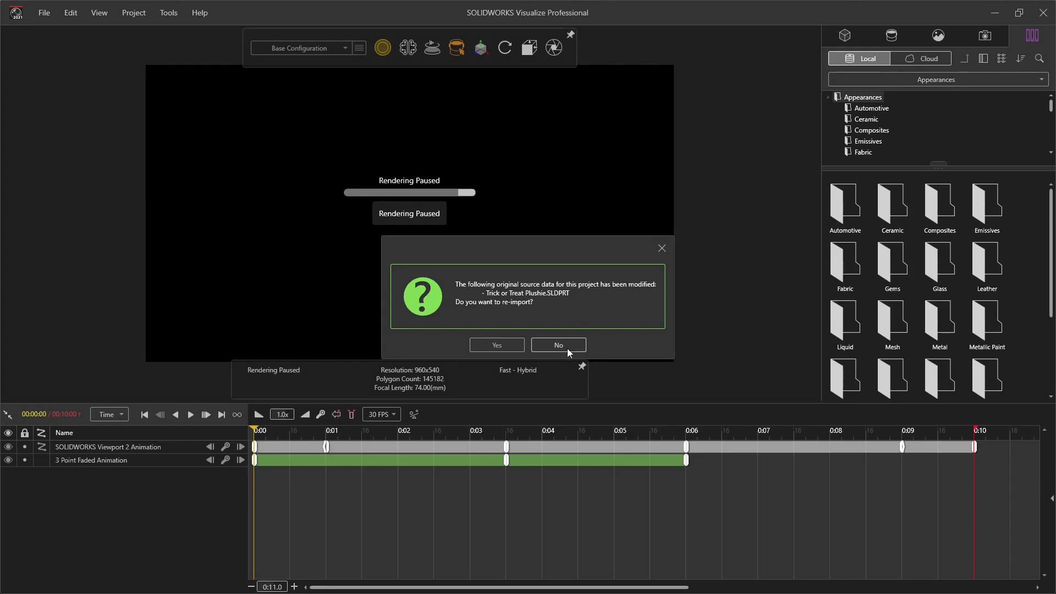
- In SOLIDWORKS Visualize, decline re-importing the modified Trick or Treat Plushie.SLDPRT and list the project's appearances and decals
{"action": "left_click", "coordinate": [566, 346]}
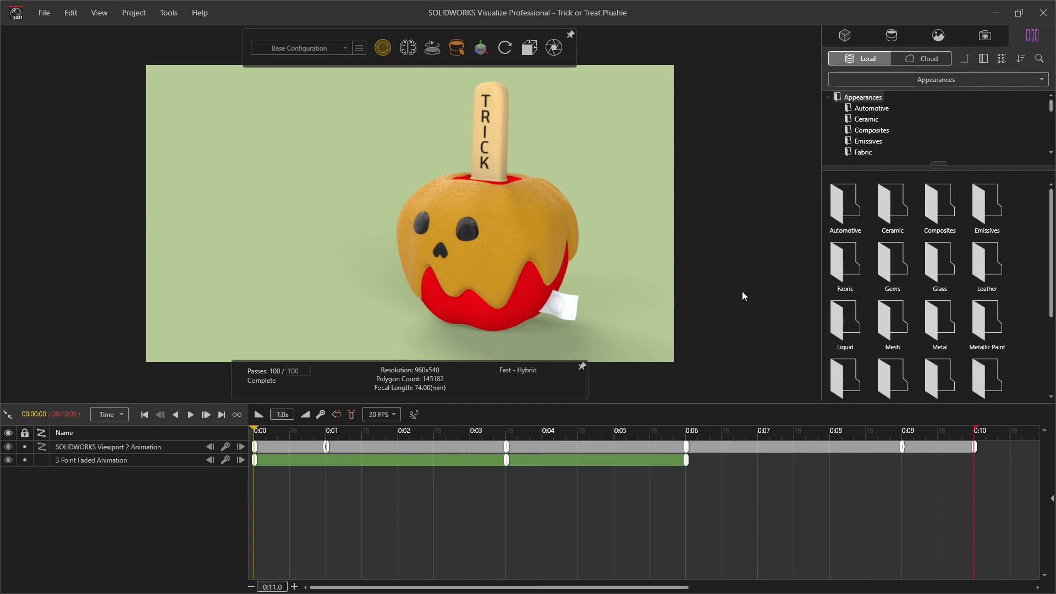
{"action": "left_click", "coordinate": [892, 36]}
{"action": "left_click_drag", "start_coordinate": [935, 144], "coordinate": [935, 337]}
- Turn the front label decal's visibility off and back on to refresh it in the render
{"action": "left_click", "coordinate": [850, 319]}
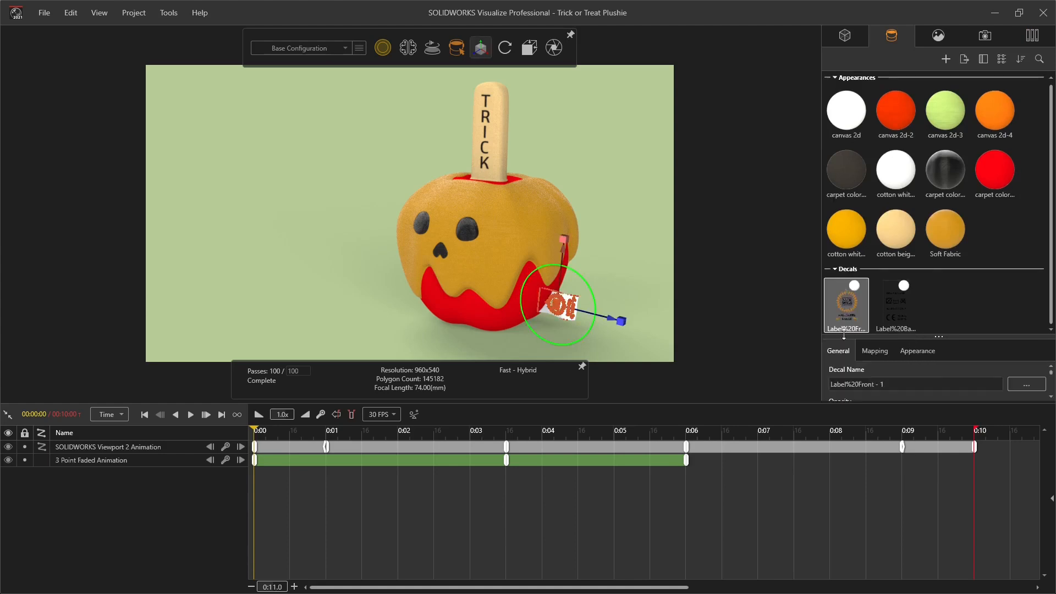
{"action": "scroll", "coordinate": [880, 380], "scroll_direction": "down", "scroll_amount": 3}
{"action": "scroll", "coordinate": [833, 381], "scroll_direction": "up", "scroll_amount": 1}
{"action": "left_click", "coordinate": [833, 381]}
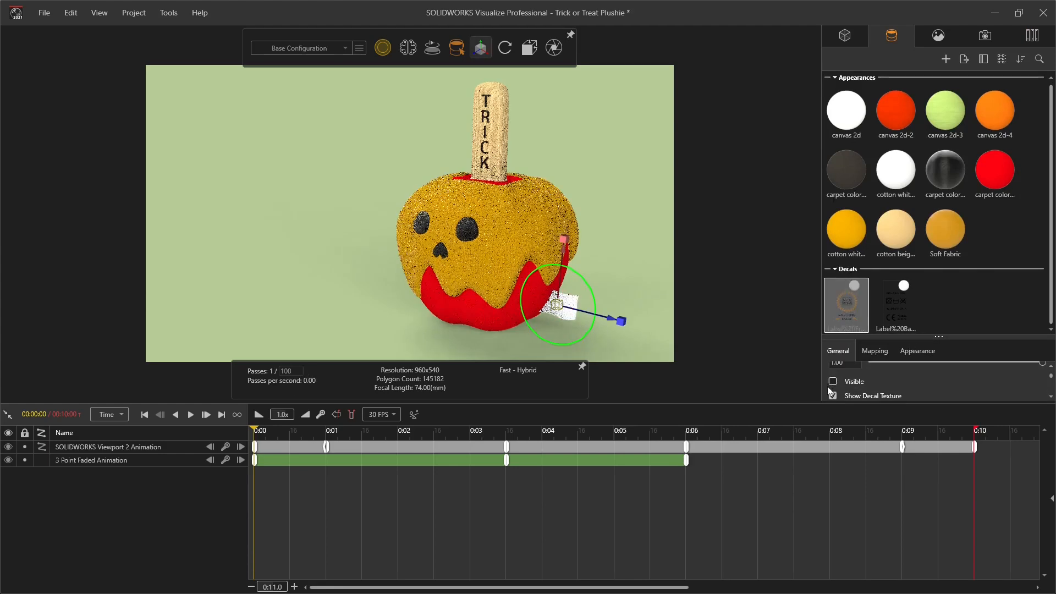
{"action": "left_click", "coordinate": [833, 396]}
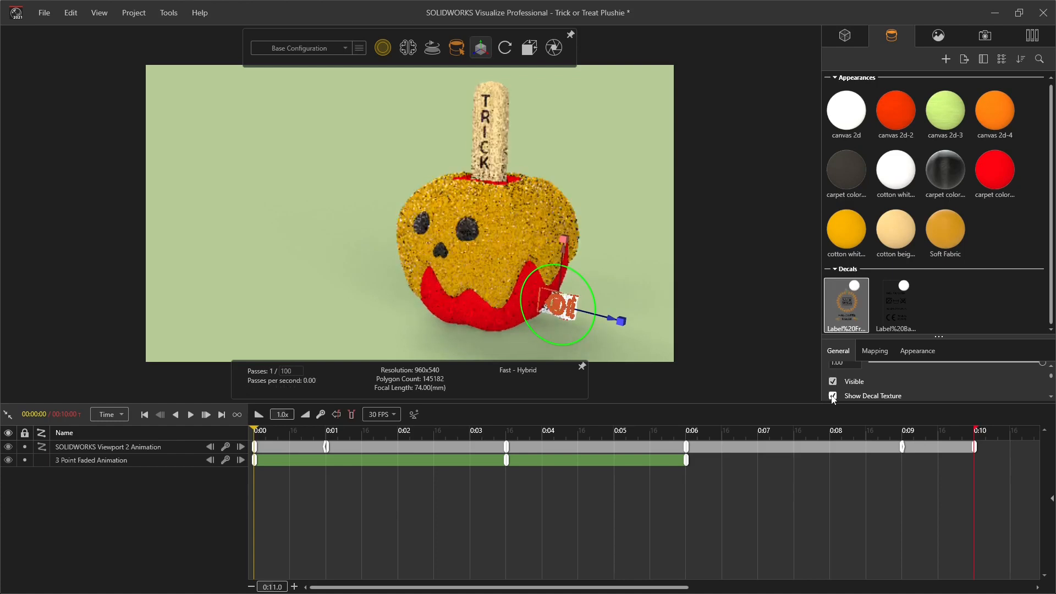
{"action": "left_click", "coordinate": [676, 296]}
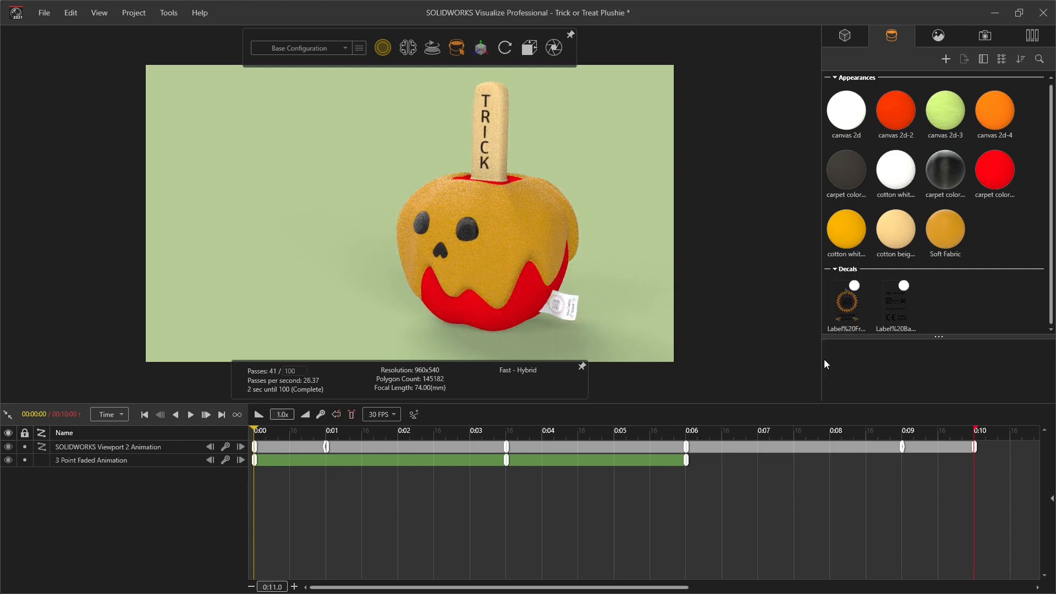
- View the plushie from behind and turn the back label decal's visibility off and back on
{"action": "left_click", "coordinate": [905, 319]}
{"action": "middle_click_drag", "start_coordinate": [582, 292], "coordinate": [297, 324]}
{"action": "left_click", "coordinate": [290, 331]}
{"action": "scroll", "coordinate": [292, 334], "scroll_direction": "up", "scroll_amount": 5}
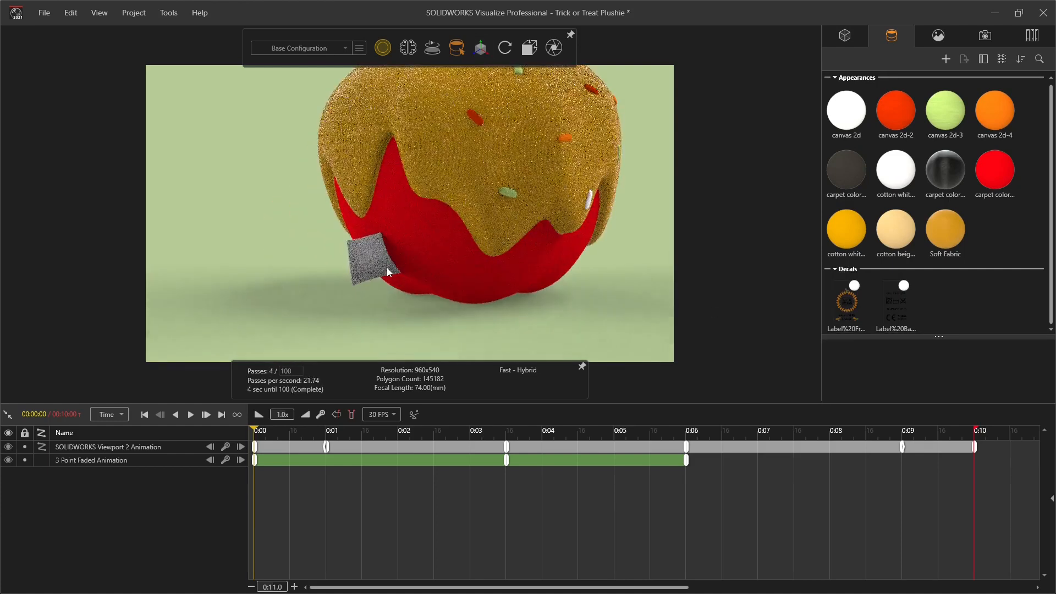
{"action": "left_click", "coordinate": [906, 308]}
{"action": "left_click", "coordinate": [842, 385]}
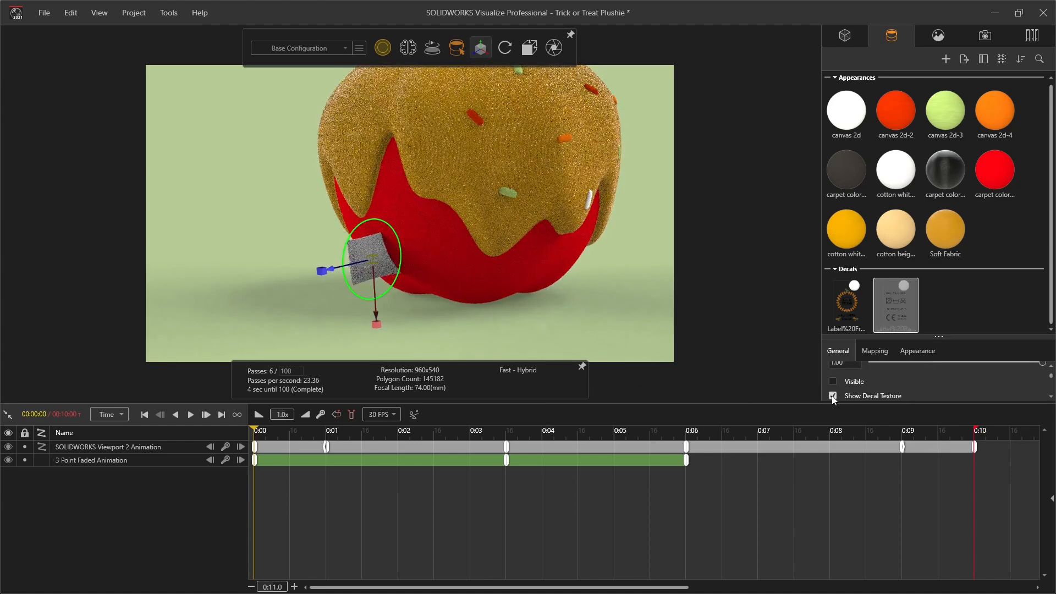
{"action": "left_click", "coordinate": [842, 385]}
{"action": "left_click", "coordinate": [646, 317]}
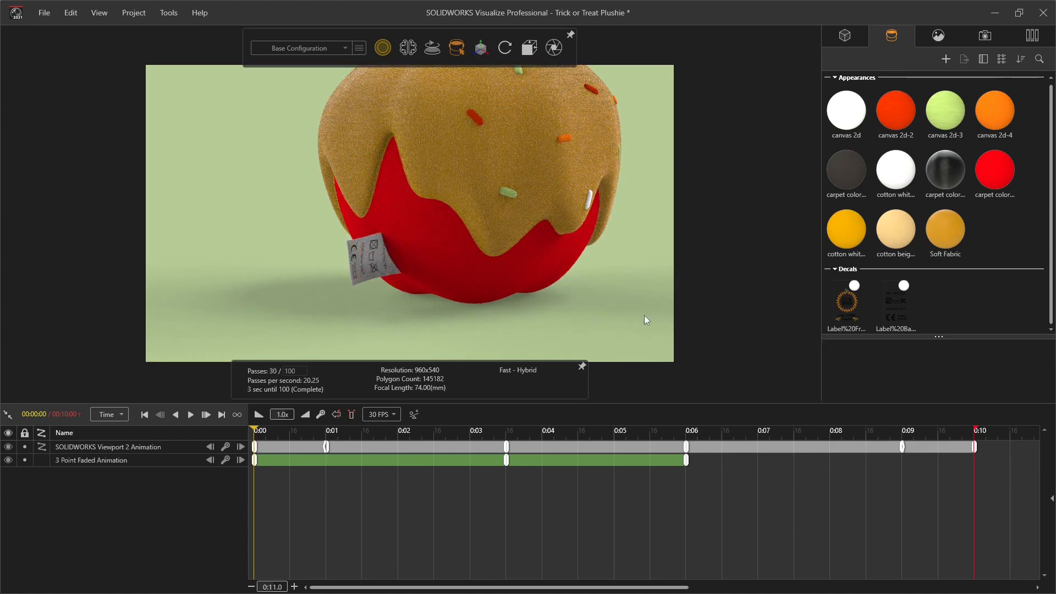
- Turn the rendered plushie around to show its face and TRICK lettering
{"action": "scroll", "coordinate": [413, 247], "scroll_direction": "down", "scroll_amount": 5}
{"action": "scroll", "coordinate": [414, 248], "scroll_direction": "up", "scroll_amount": 3}
{"action": "left_click_drag", "start_coordinate": [415, 253], "coordinate": [679, 286]}
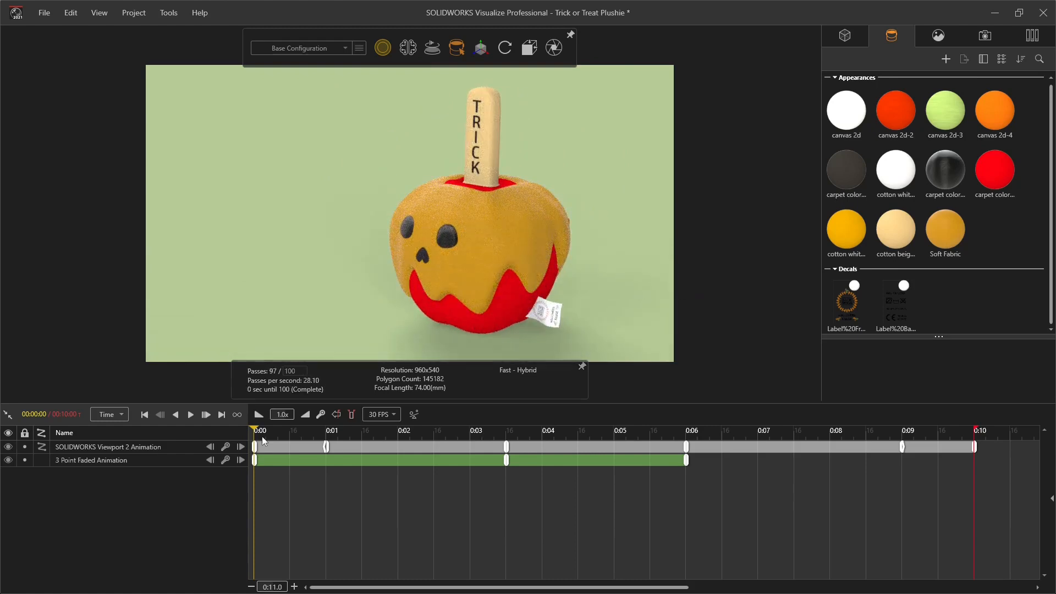
{"action": "left_click_drag", "start_coordinate": [253, 428], "coordinate": [254, 461]}
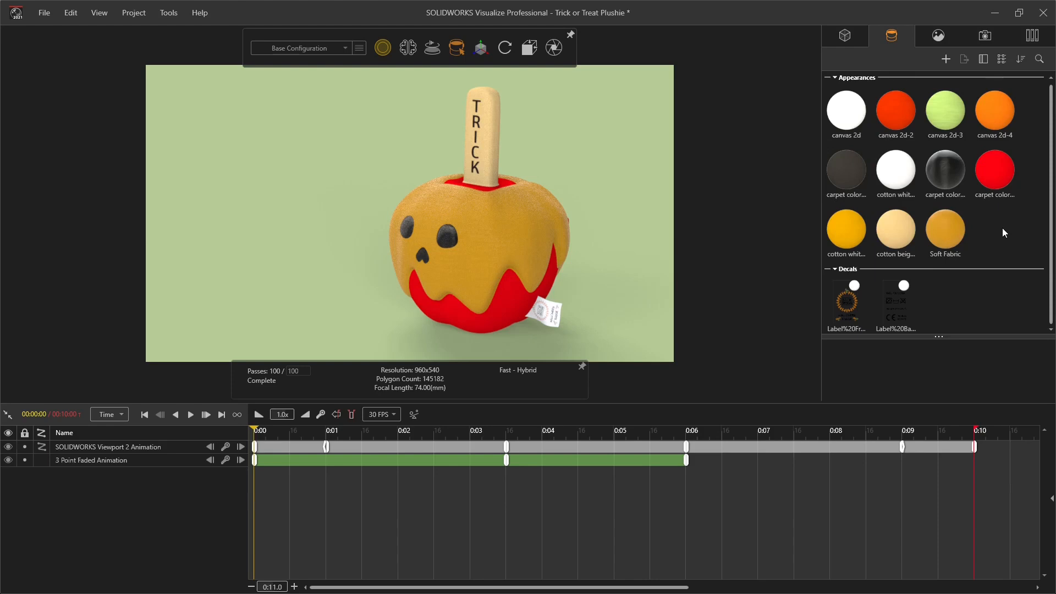
- Activate the SOLIDWORKS Viewport camera and examine the knitted body fabric and stitched eye close up
{"action": "left_click", "coordinate": [985, 35]}
{"action": "double_click", "coordinate": [941, 102]}
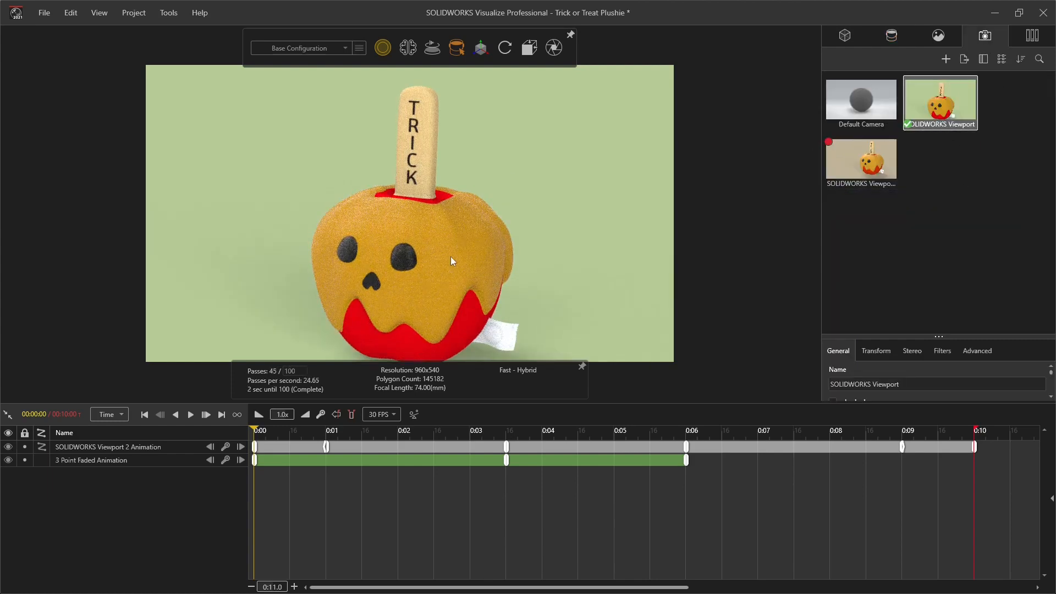
{"action": "scroll", "coordinate": [432, 247], "scroll_direction": "up", "scroll_amount": 10}
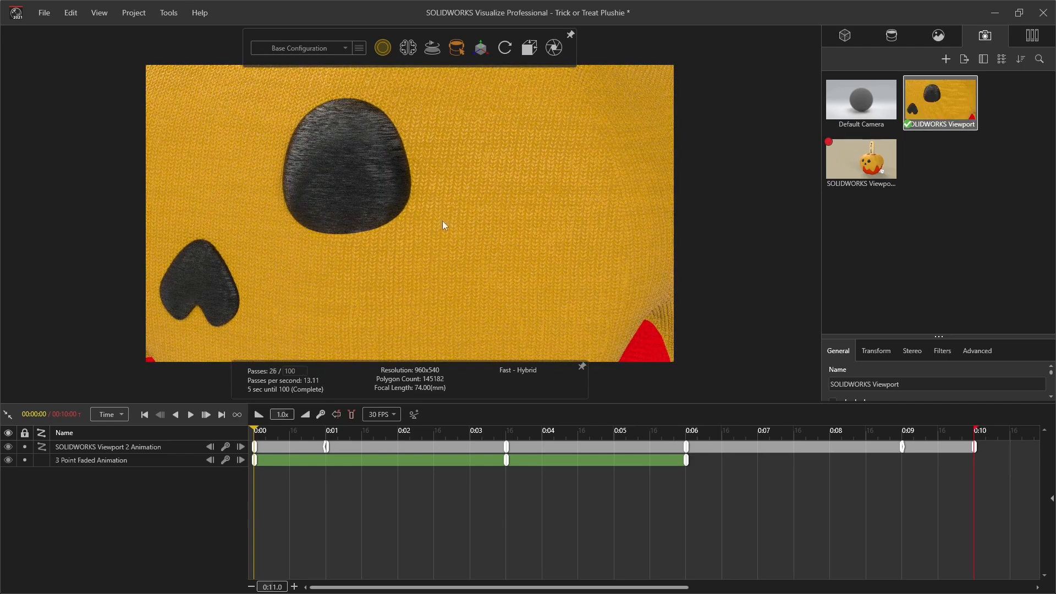
{"action": "scroll", "coordinate": [384, 184], "scroll_direction": "down", "scroll_amount": 2}
{"action": "scroll", "coordinate": [308, 170], "scroll_direction": "up", "scroll_amount": 5}
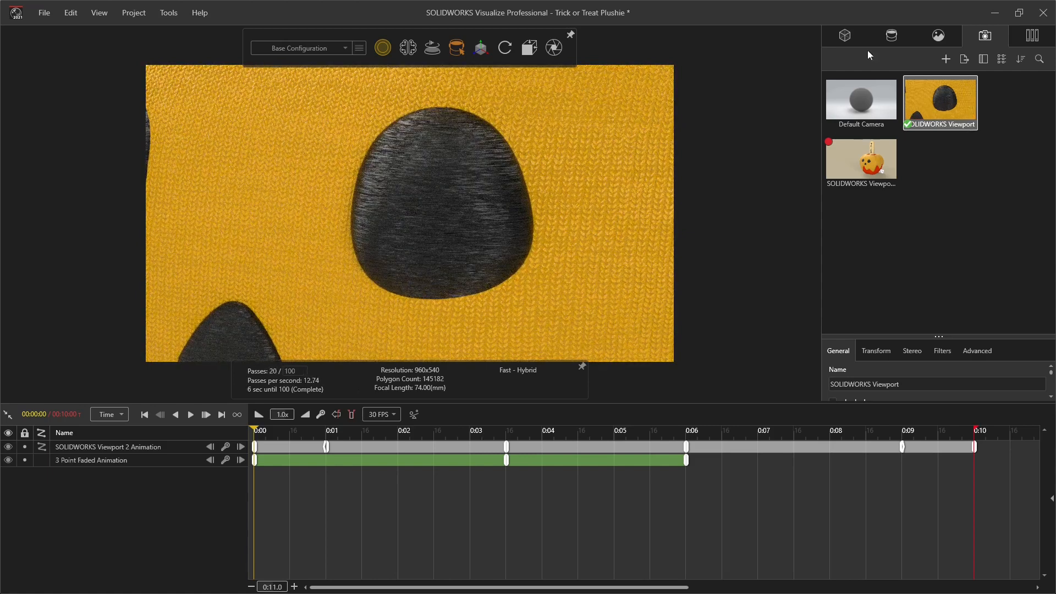
- Open the glossy black carpet appearance used on the eyes and review its Brushed Normal.jpg bump texture's type, depth and tiling settings
{"action": "left_click", "coordinate": [892, 36]}
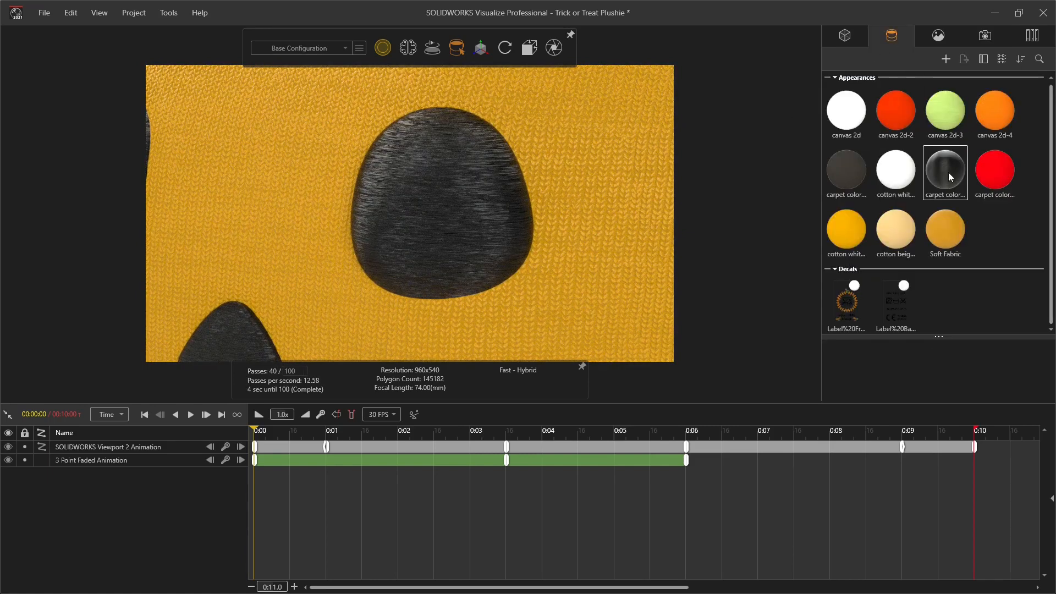
{"action": "left_click", "coordinate": [933, 168]}
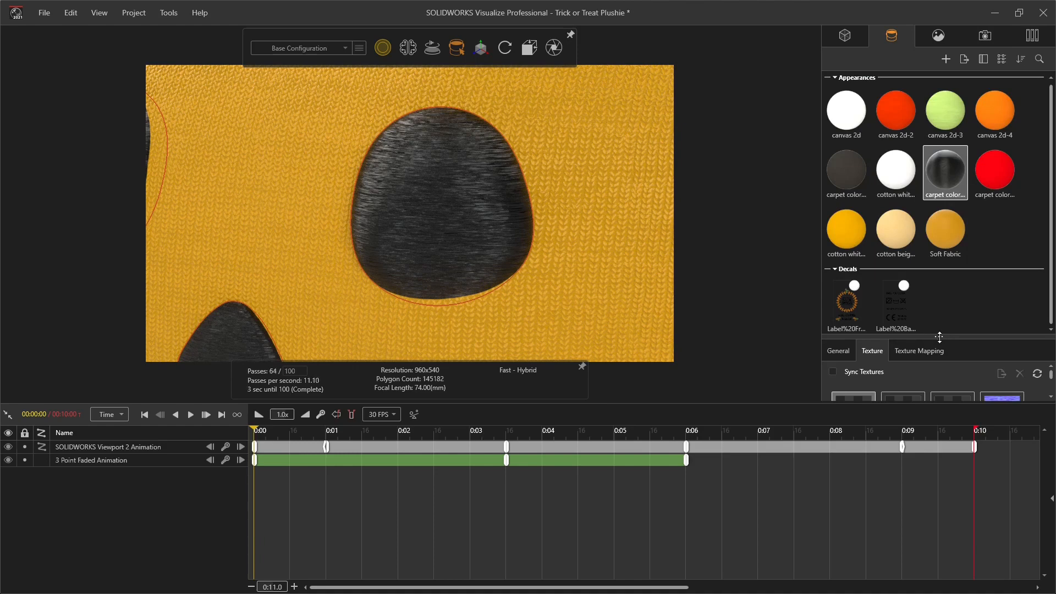
{"action": "left_click_drag", "start_coordinate": [940, 337], "coordinate": [939, 229]}
{"action": "left_click", "coordinate": [1001, 306]}
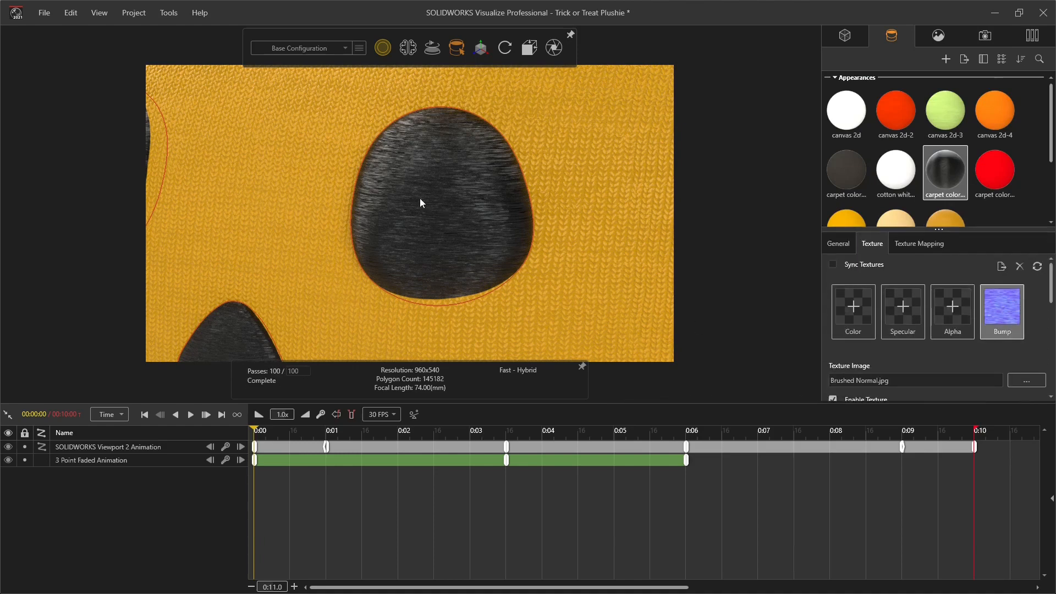
{"action": "scroll", "coordinate": [973, 323], "scroll_direction": "down", "scroll_amount": 5}
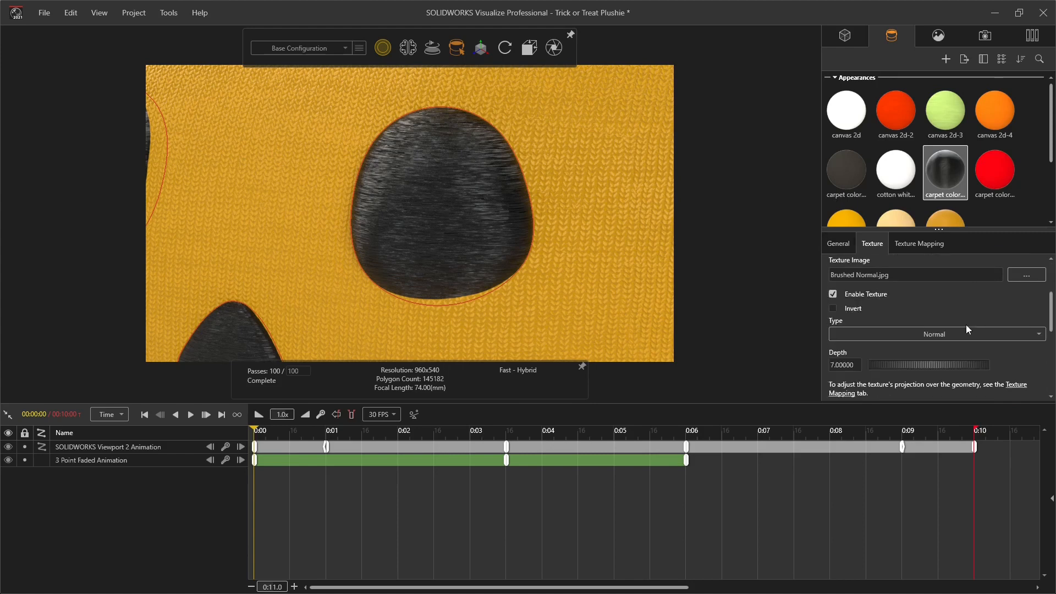
{"action": "scroll", "coordinate": [966, 325], "scroll_direction": "down", "scroll_amount": 1}
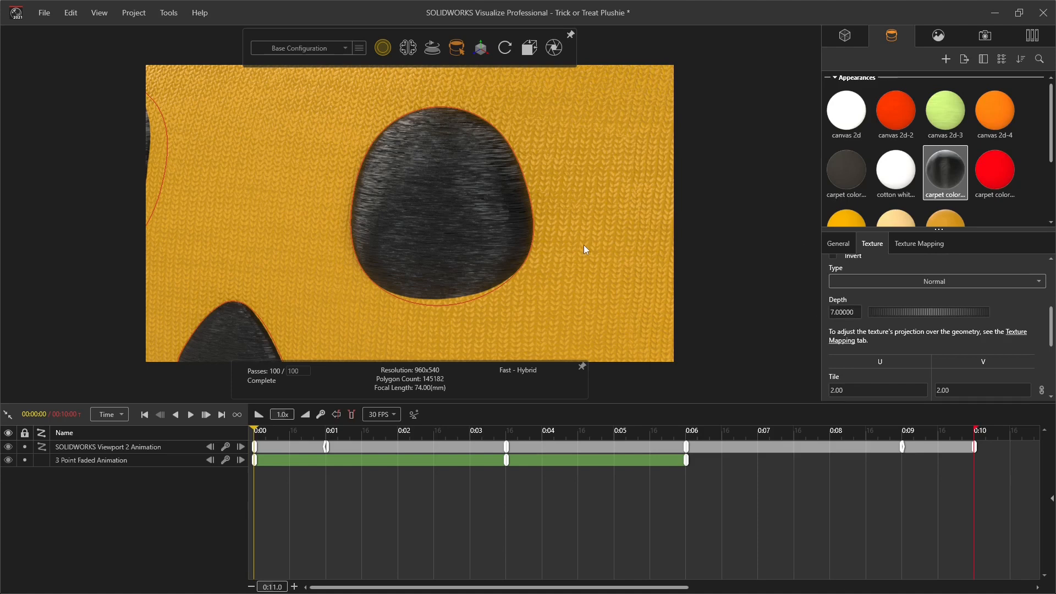
- Select the Soft Fabric appearance and review its bump texture settings
{"action": "left_click", "coordinate": [950, 221]}
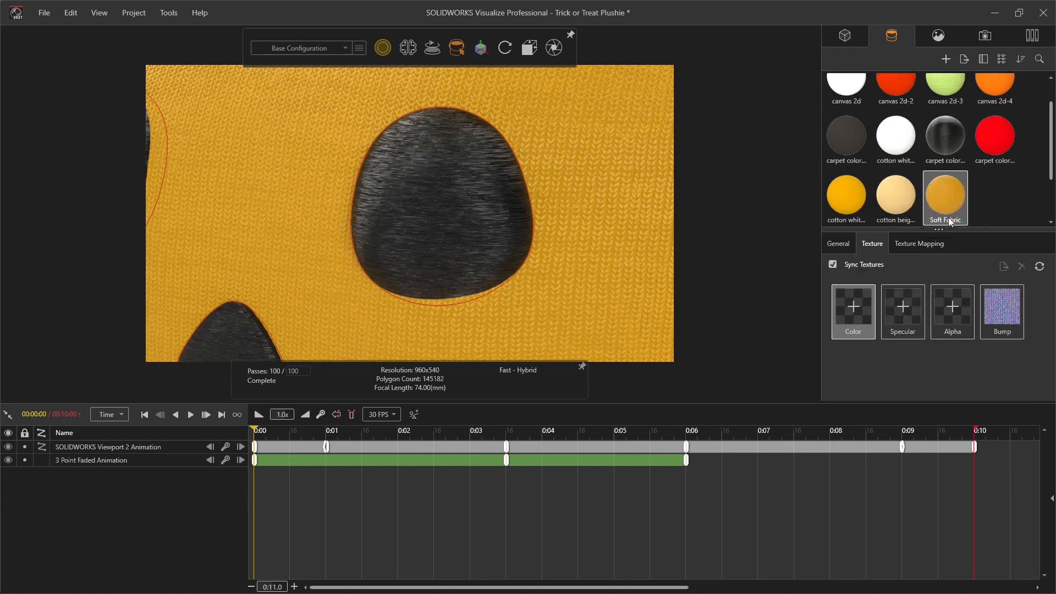
{"action": "left_click", "coordinate": [1010, 314]}
{"action": "scroll", "coordinate": [1010, 314], "scroll_direction": "down", "scroll_amount": 4}
{"action": "scroll", "coordinate": [958, 308], "scroll_direction": "up", "scroll_amount": 2}
{"action": "scroll", "coordinate": [962, 321], "scroll_direction": "down", "scroll_amount": 3}
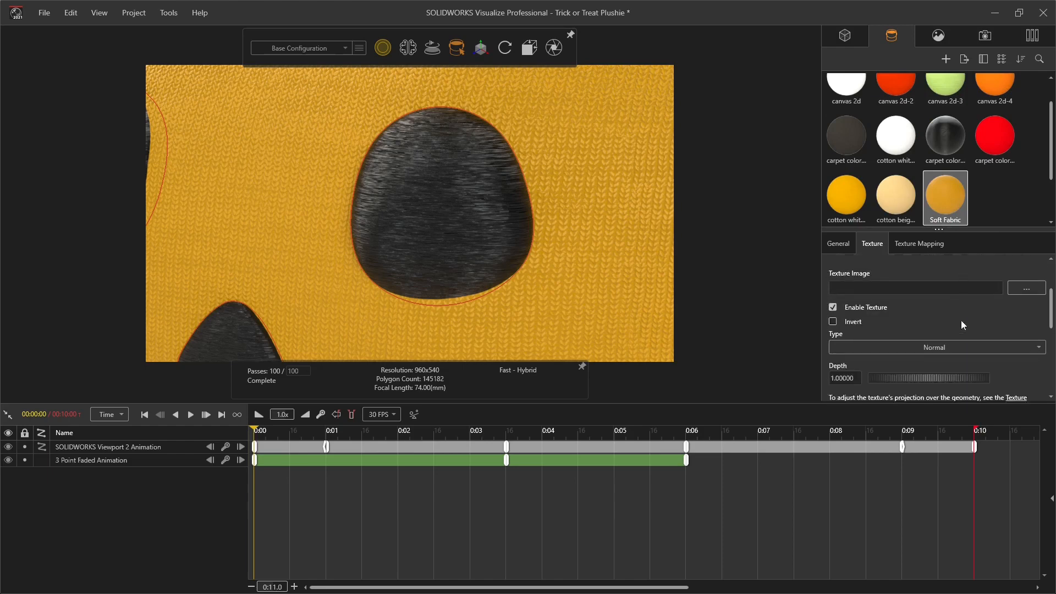
{"action": "scroll", "coordinate": [961, 320], "scroll_direction": "up", "scroll_amount": 1}
{"action": "scroll", "coordinate": [962, 320], "scroll_direction": "up", "scroll_amount": 3}
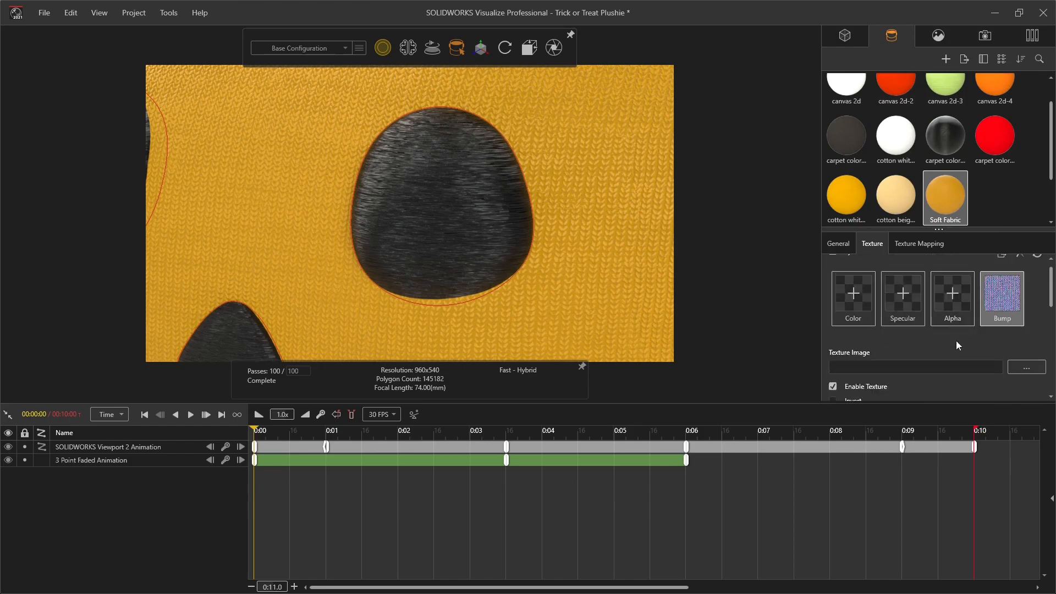
- Examine the stick's fabric and TRICK lettering close up and review the bump texture of its cotton beige appearance
{"action": "scroll", "coordinate": [632, 254], "scroll_direction": "down", "scroll_amount": 5}
{"action": "scroll", "coordinate": [632, 254], "scroll_direction": "down", "scroll_amount": 8}
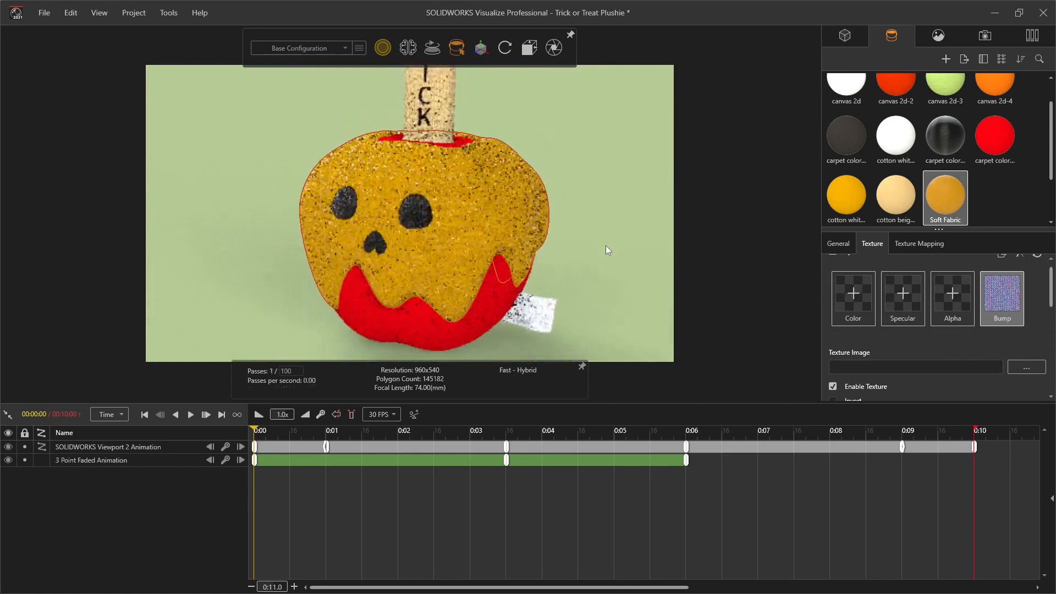
{"action": "scroll", "coordinate": [440, 153], "scroll_direction": "up", "scroll_amount": 5}
{"action": "scroll", "coordinate": [396, 212], "scroll_direction": "up", "scroll_amount": 6}
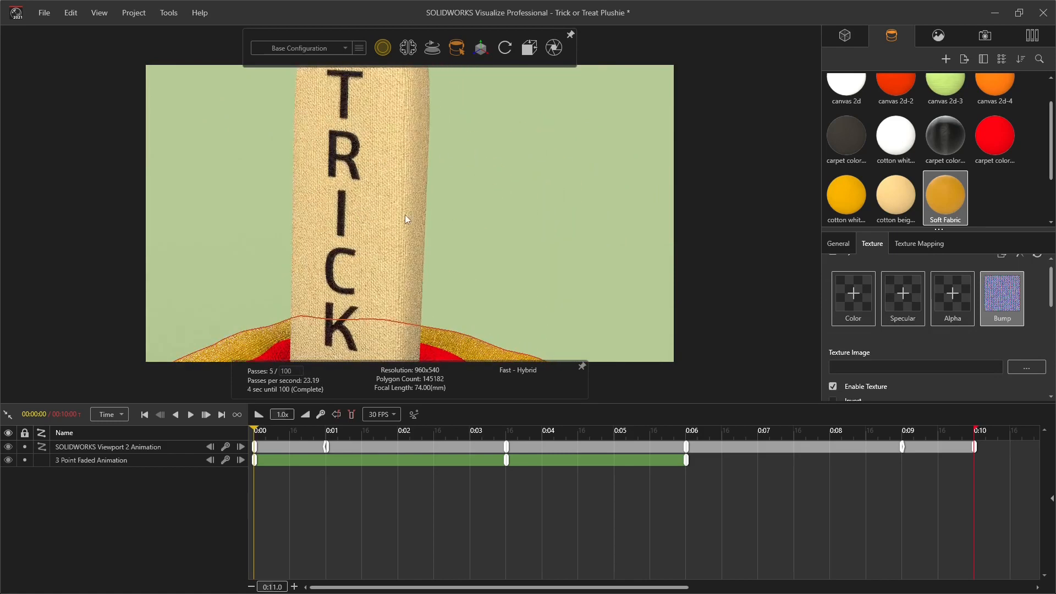
{"action": "scroll", "coordinate": [349, 215], "scroll_direction": "up", "scroll_amount": 4}
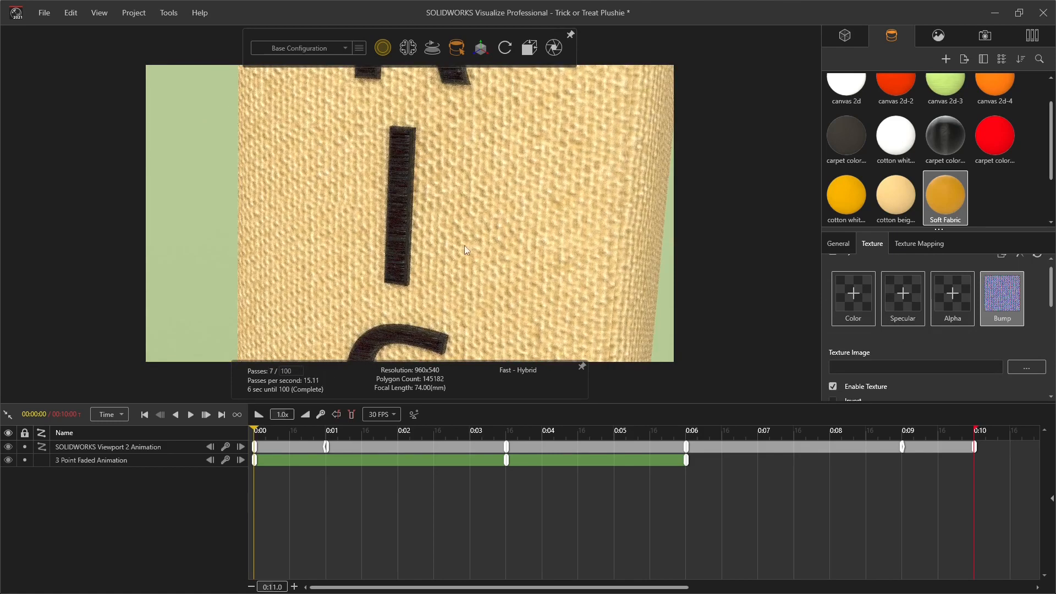
{"action": "scroll", "coordinate": [516, 279], "scroll_direction": "down", "scroll_amount": 2}
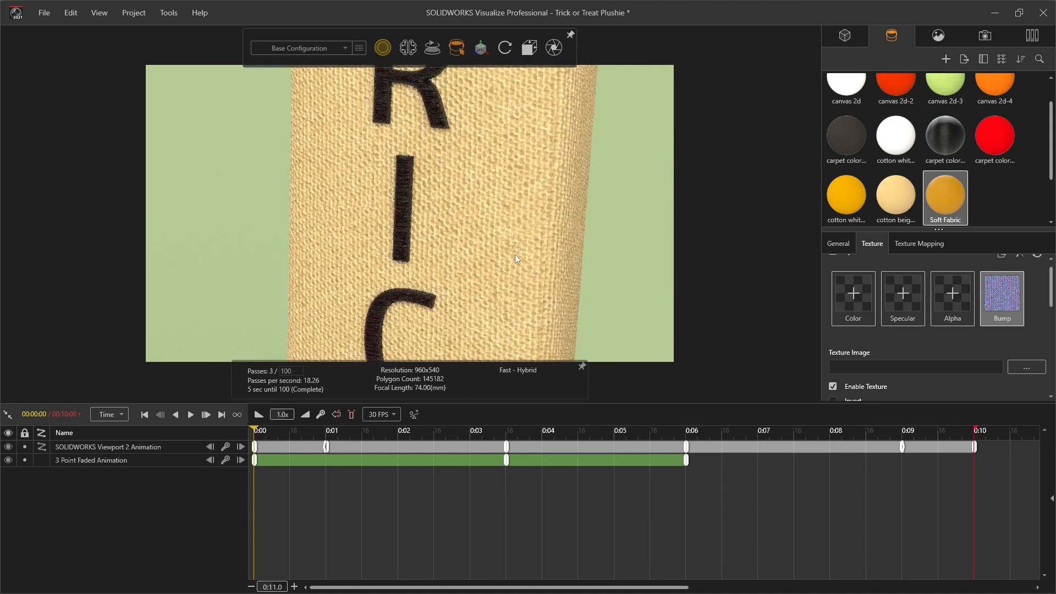
{"action": "left_click", "coordinate": [893, 204]}
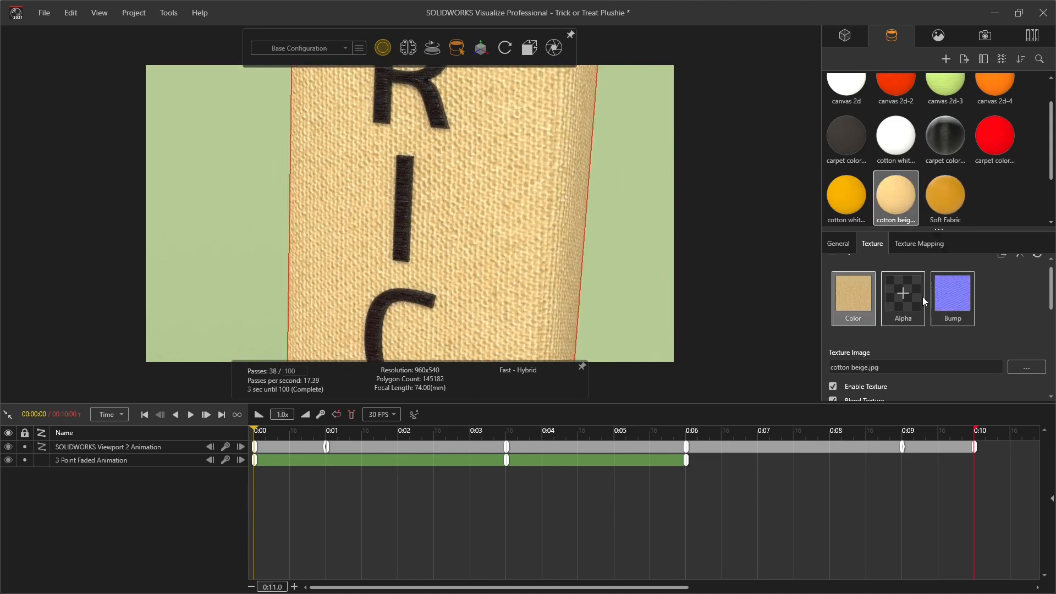
{"action": "left_click", "coordinate": [966, 307]}
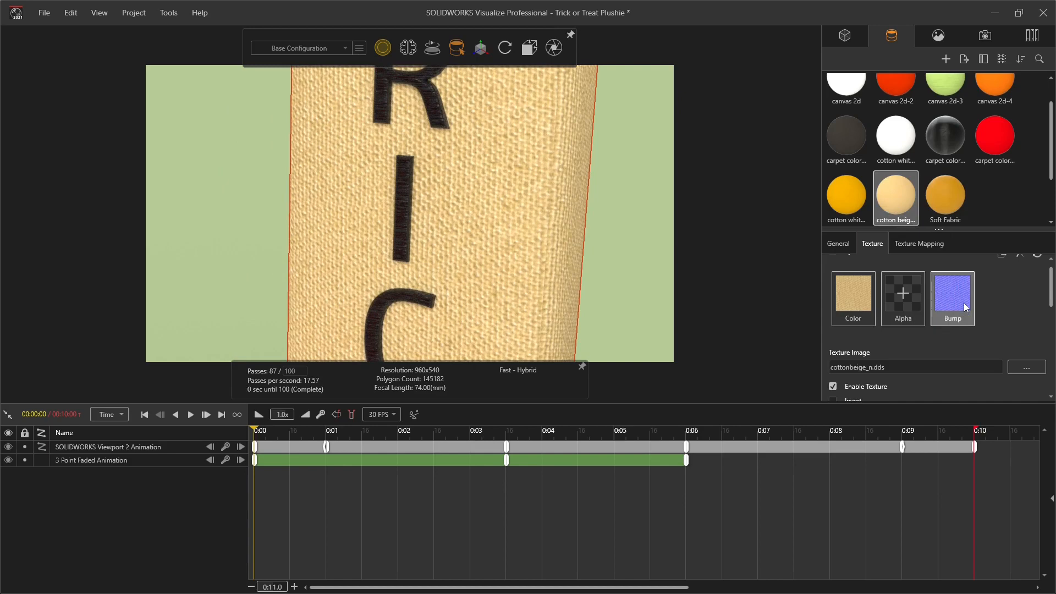
{"action": "left_click", "coordinate": [687, 283]}
{"action": "scroll", "coordinate": [579, 266], "scroll_direction": "down", "scroll_amount": 6}
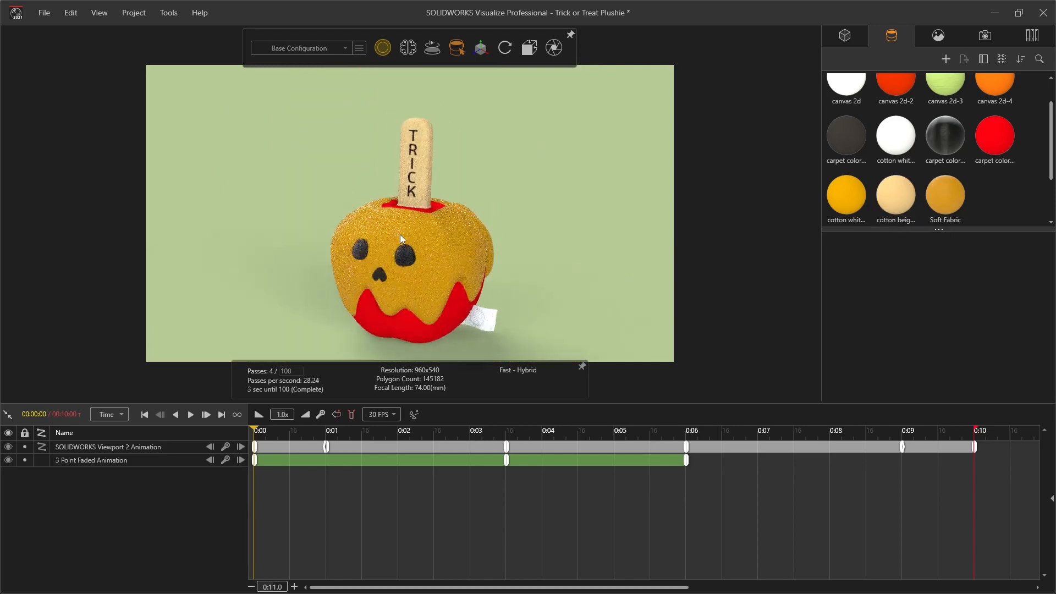
- Select the front label decal, turn its Show Decal Texture option off and back on, and deselect it
{"action": "scroll", "coordinate": [450, 297], "scroll_direction": "up", "scroll_amount": 8}
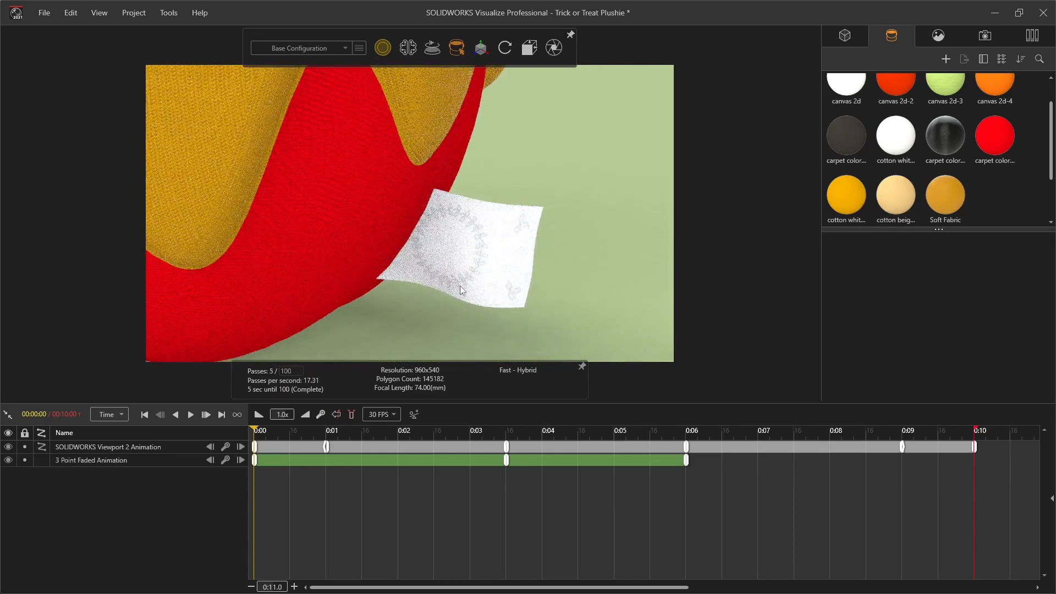
{"action": "mouse_move", "coordinate": [934, 230]}
{"action": "left_mouse_down"}
{"action": "mouse_move", "coordinate": [936, 346]}
{"action": "mouse_move", "coordinate": [939, 241]}
{"action": "left_mouse_up"}
{"action": "left_click", "coordinate": [850, 315]}
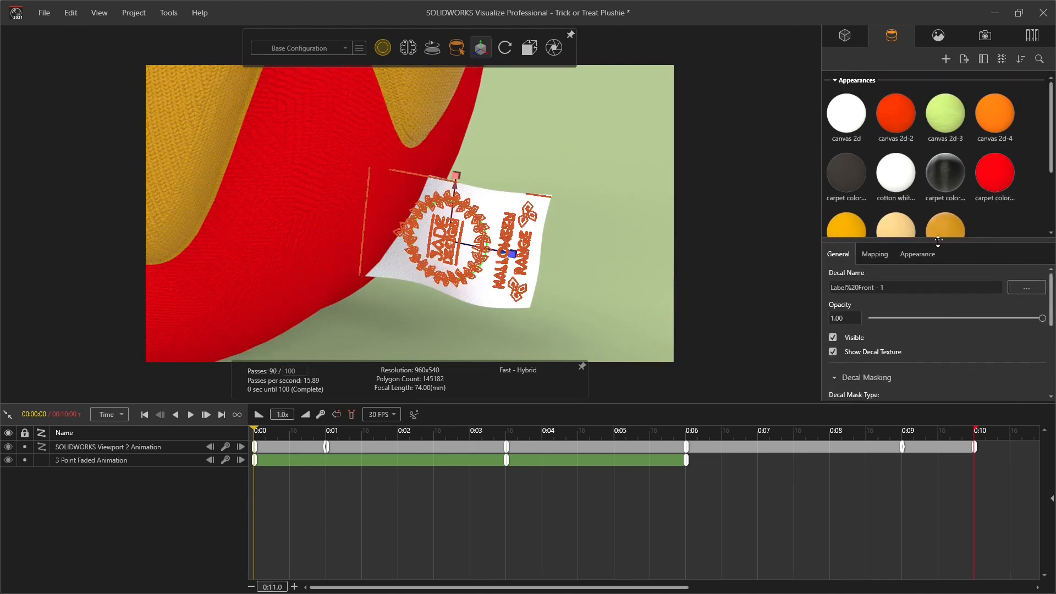
{"action": "left_click", "coordinate": [832, 338]}
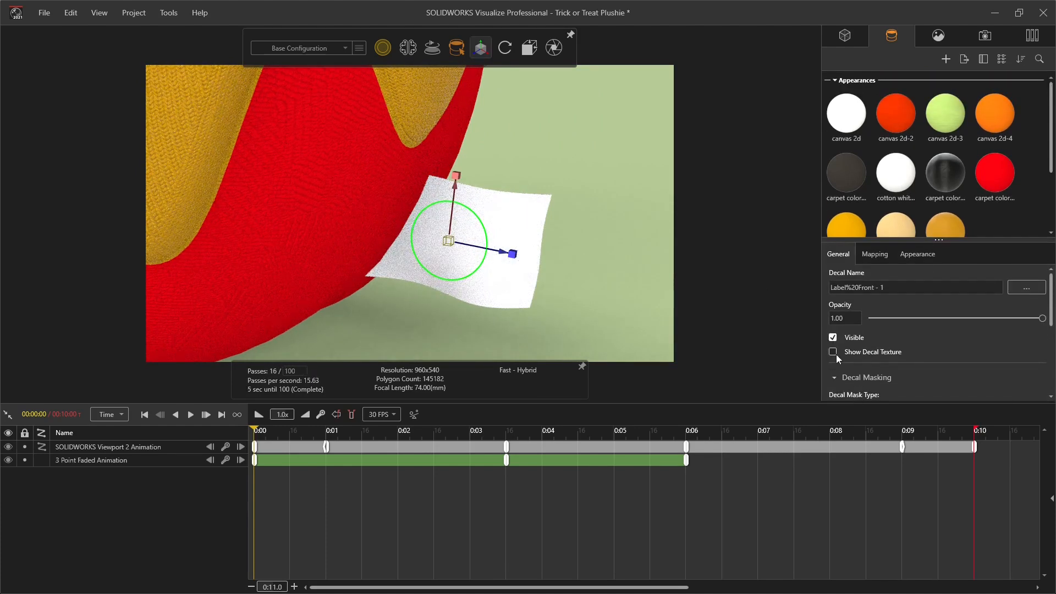
{"action": "left_click", "coordinate": [603, 313]}
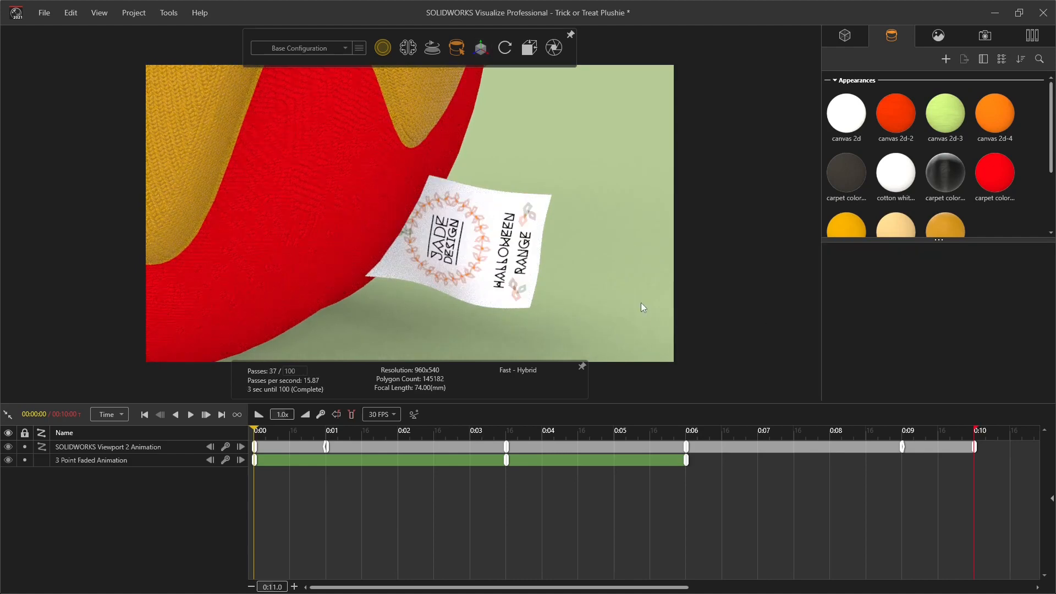
- Examine the front label's printed lettering, leaf wreath and fabric weave close up, and return to a view of the whole plushie
{"action": "scroll", "coordinate": [474, 250], "scroll_direction": "up", "scroll_amount": 5}
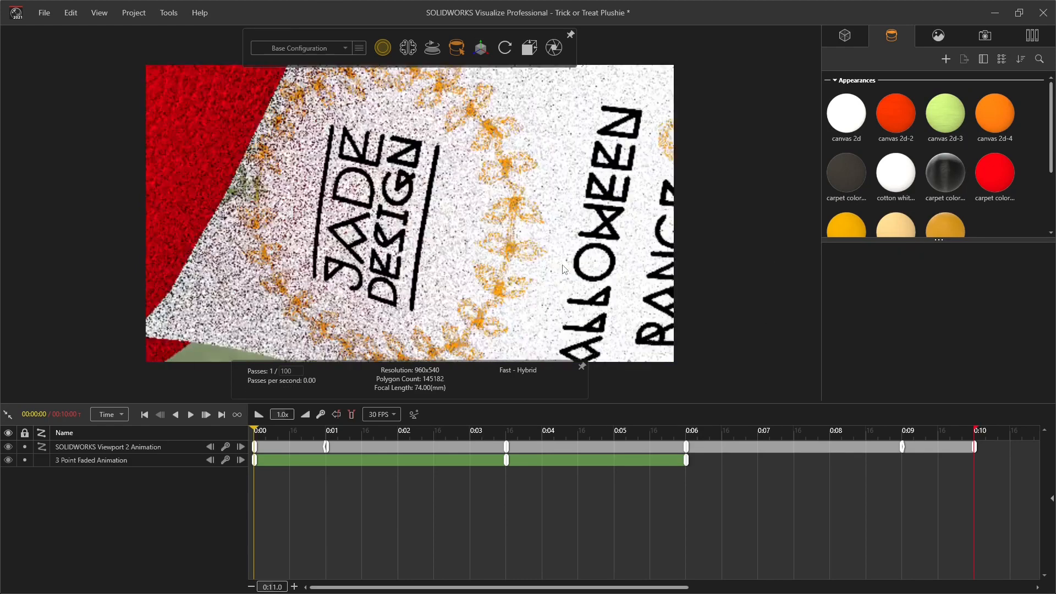
{"action": "scroll", "coordinate": [564, 269], "scroll_direction": "up", "scroll_amount": 3}
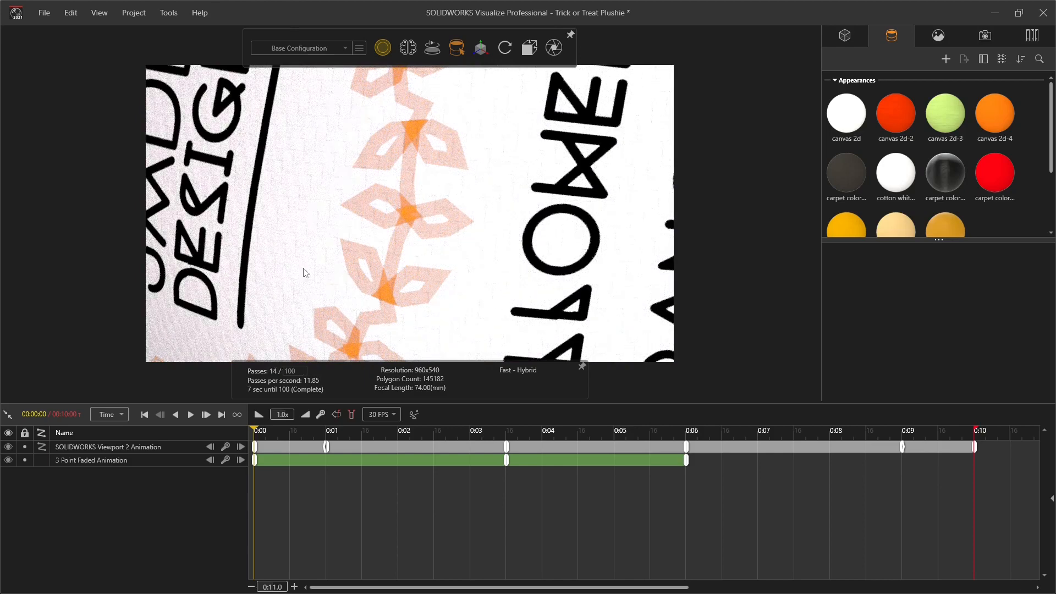
{"action": "scroll", "coordinate": [251, 245], "scroll_direction": "up", "scroll_amount": 2}
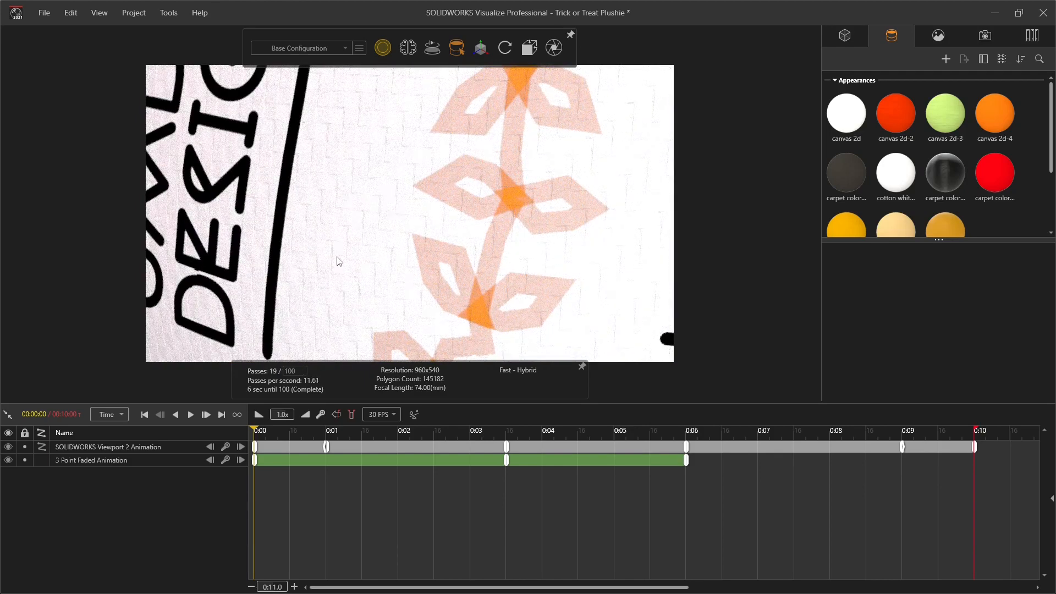
{"action": "scroll", "coordinate": [403, 236], "scroll_direction": "down", "scroll_amount": 8}
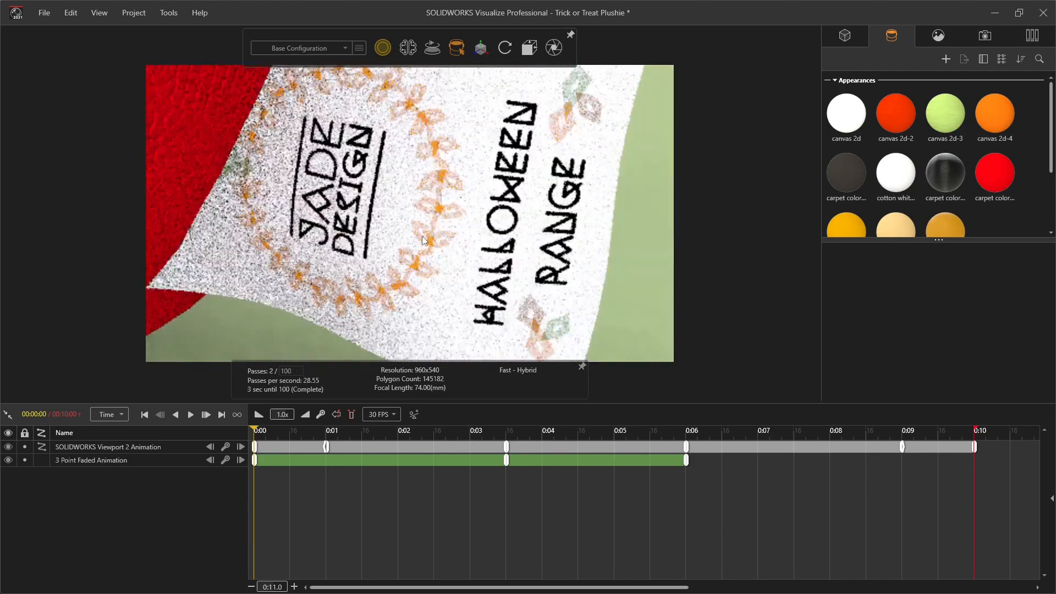
{"action": "scroll", "coordinate": [401, 230], "scroll_direction": "down", "scroll_amount": 3}
{"action": "scroll", "coordinate": [197, 163], "scroll_direction": "down", "scroll_amount": 3}
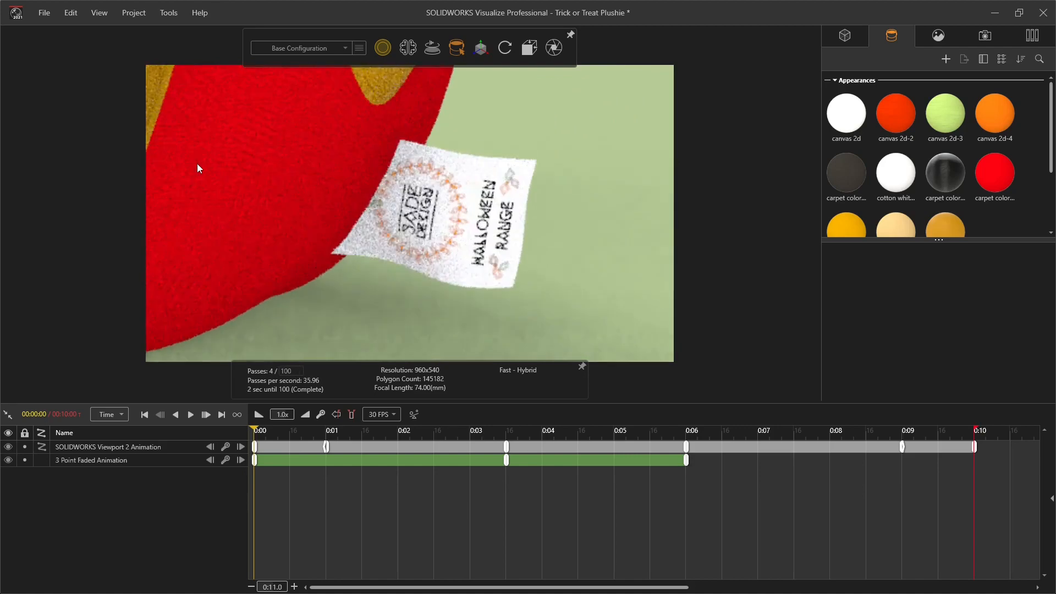
{"action": "scroll", "coordinate": [197, 163], "scroll_direction": "up", "scroll_amount": 4}
{"action": "scroll", "coordinate": [536, 227], "scroll_direction": "down", "scroll_amount": 8}
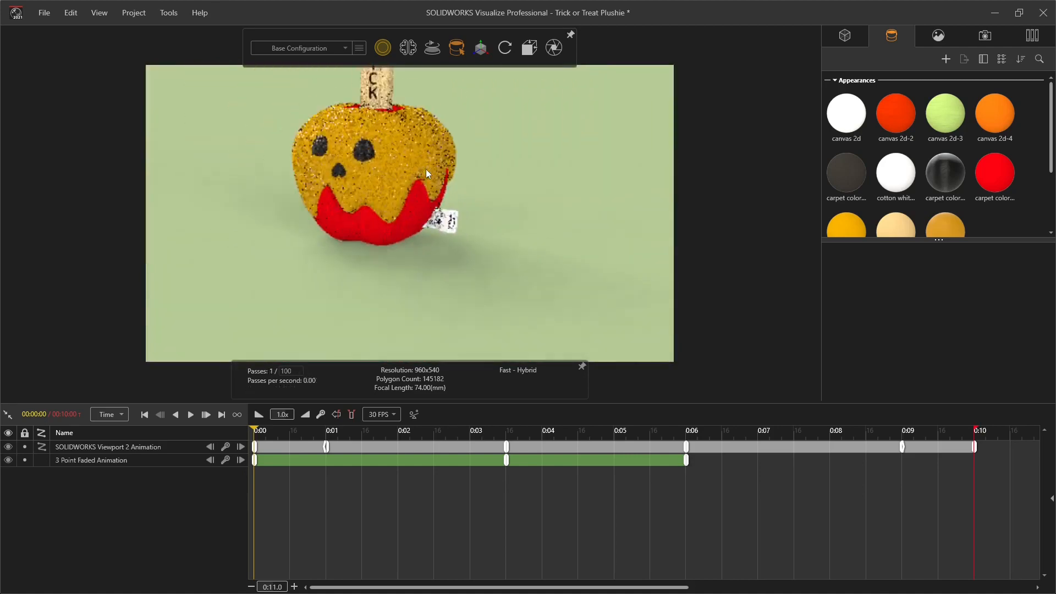
{"action": "scroll", "coordinate": [338, 141], "scroll_direction": "up", "scroll_amount": 1}
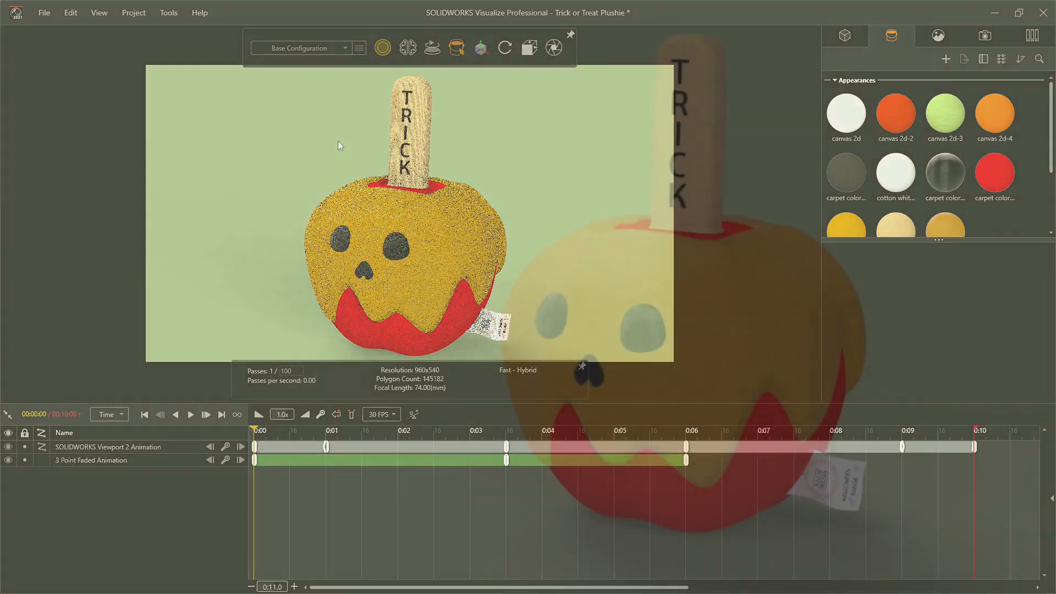